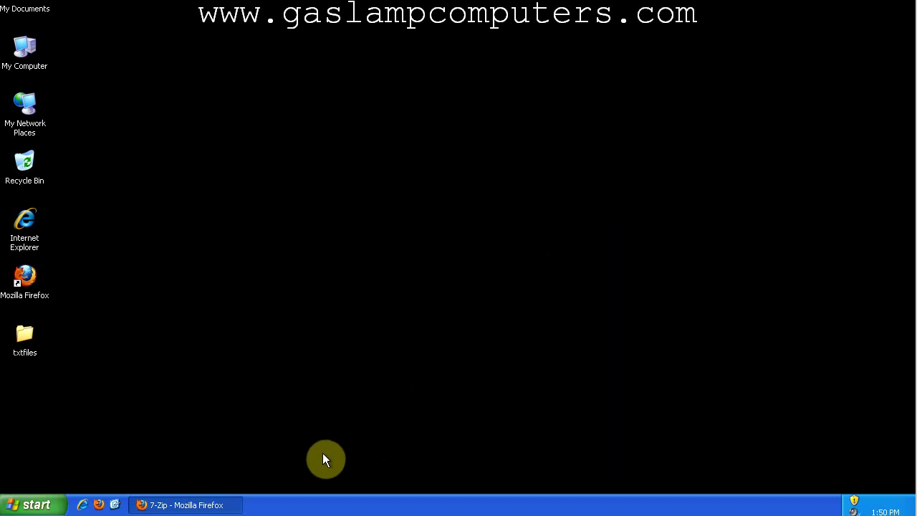
Download the 32-bit 7-Zip 4.65 .msi installer, 7z465.msi, from the 7-Zip download page and save it
left_click(209, 506)
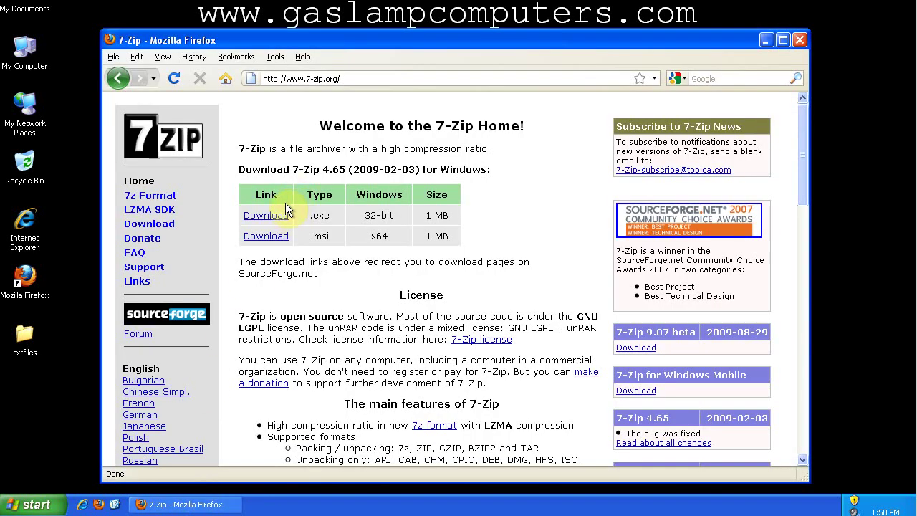
left_click(157, 228)
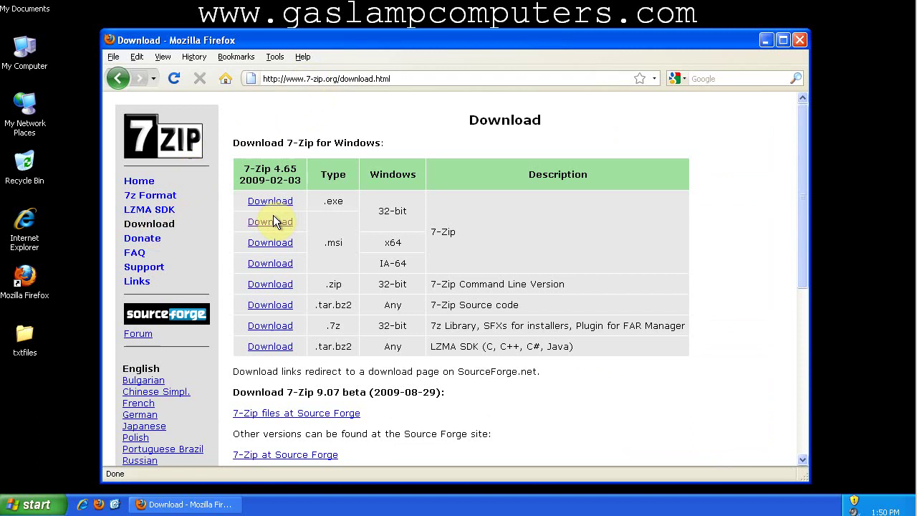
left_click(274, 222)
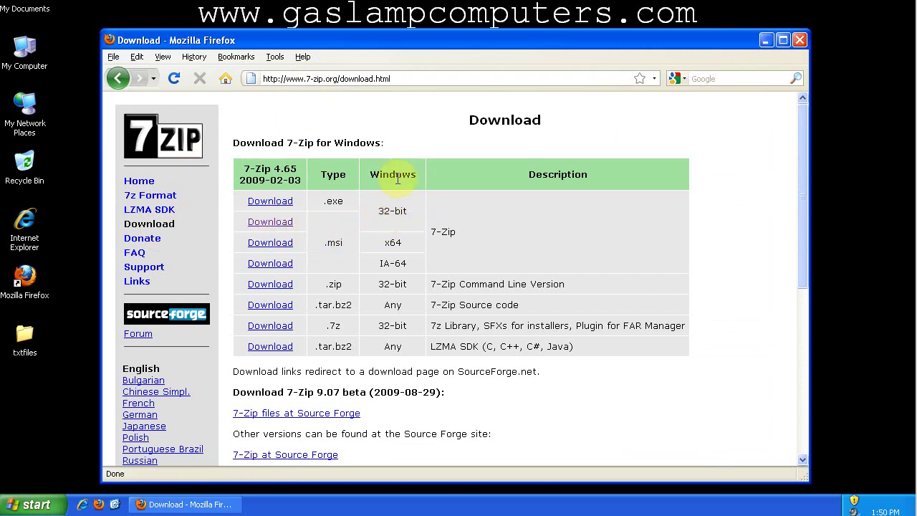
left_click(274, 222)
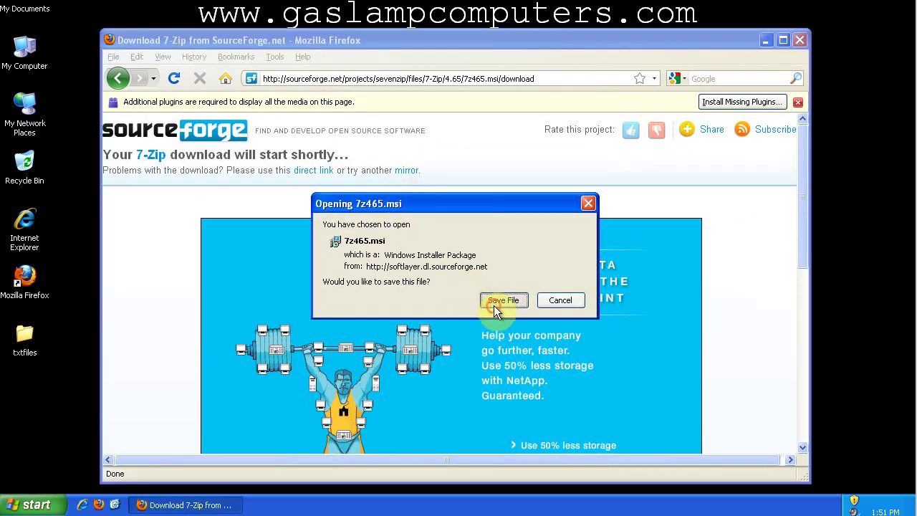
left_click(496, 301)
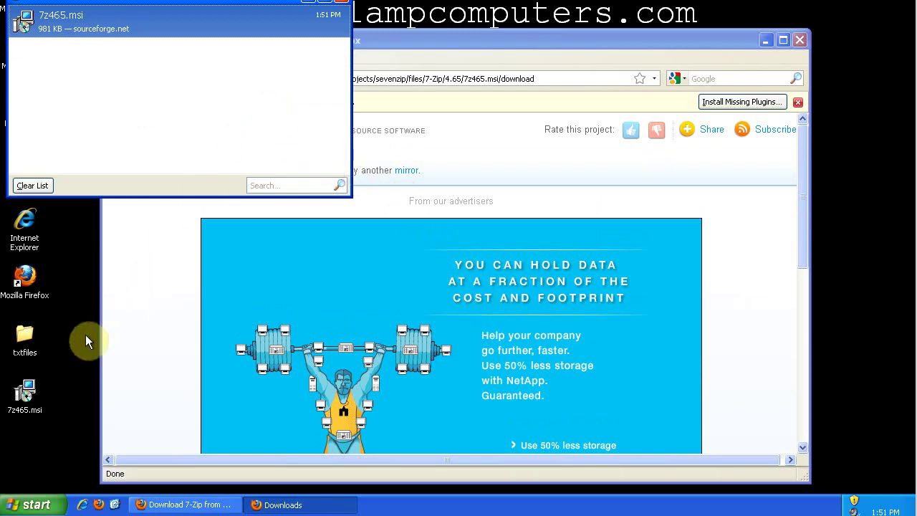
Run the downloaded 7z465.msi installer from the desktop and close the browser and downloads windows
left_click(25, 393)
double_click(25, 392)
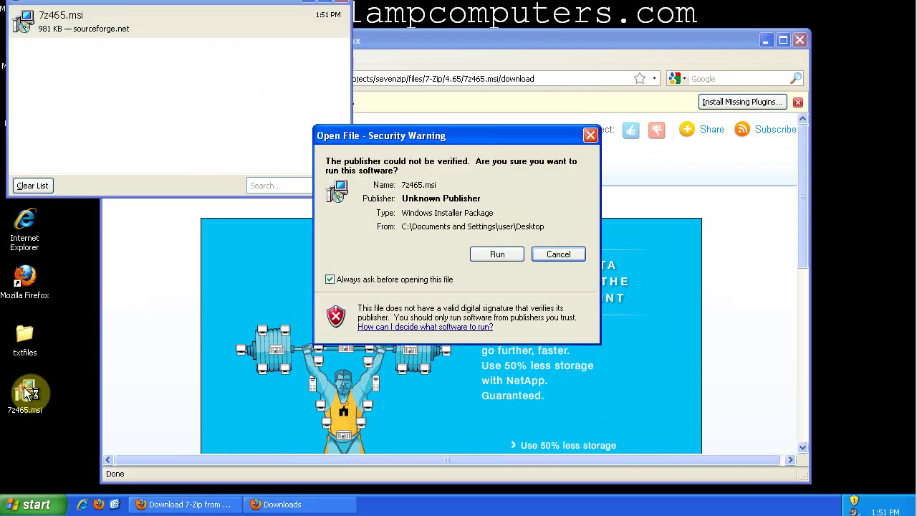
left_click(475, 248)
left_click(801, 37)
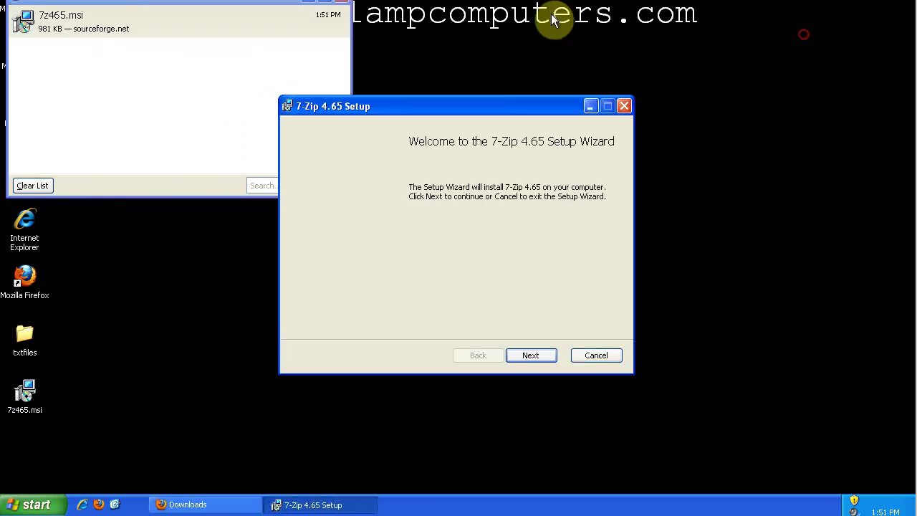
left_click(341, 2)
Accept the license, install 7-Zip 4.65 with the default features, and remove the 7z465.msi installer from the desktop
left_click(539, 358)
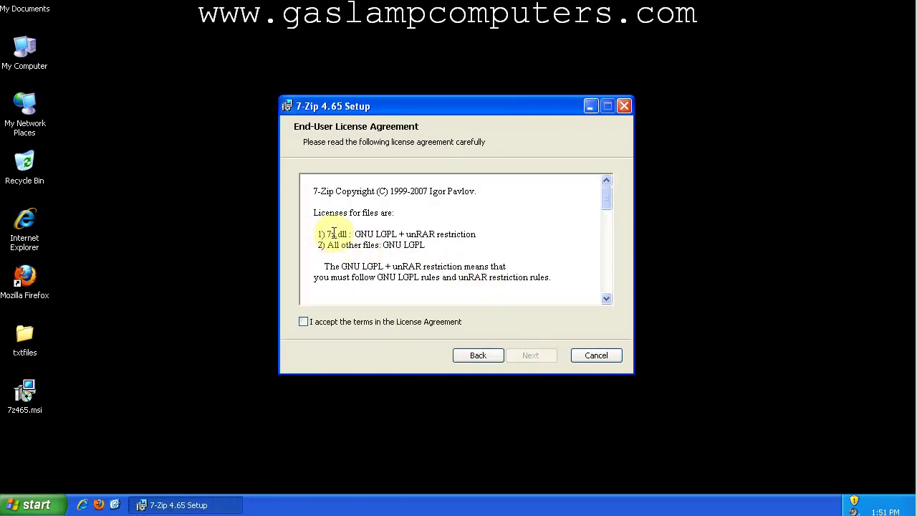
left_click(363, 321)
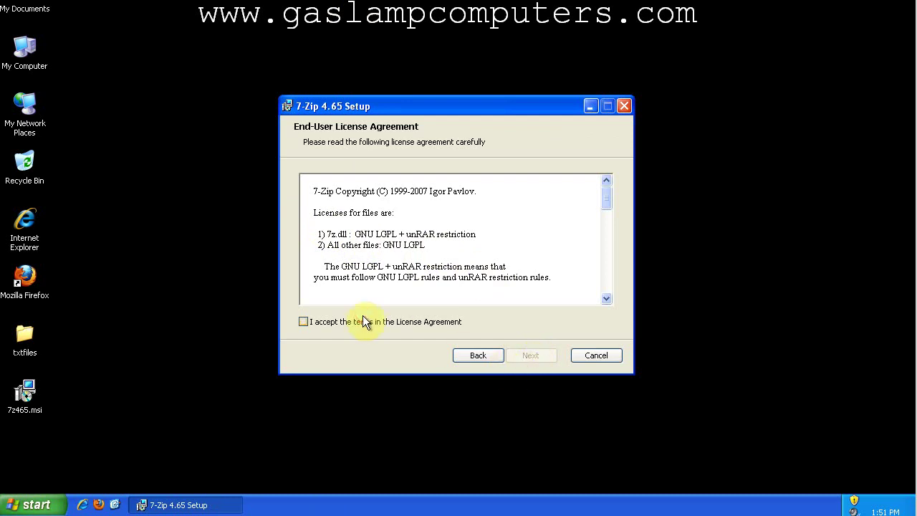
left_click(533, 352)
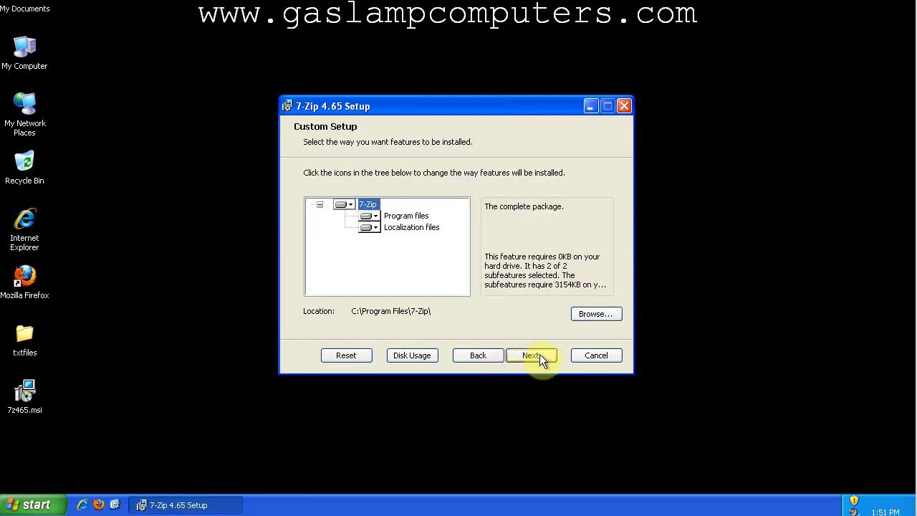
left_click(541, 354)
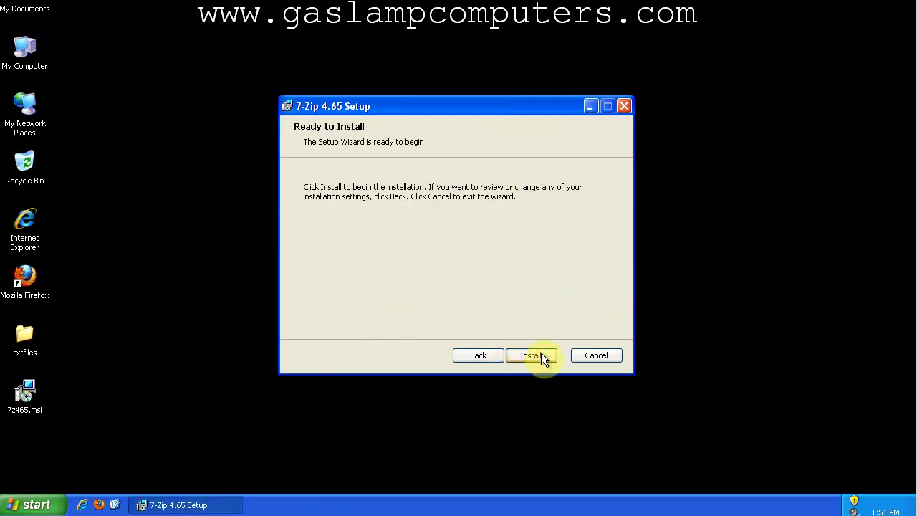
left_click(547, 356)
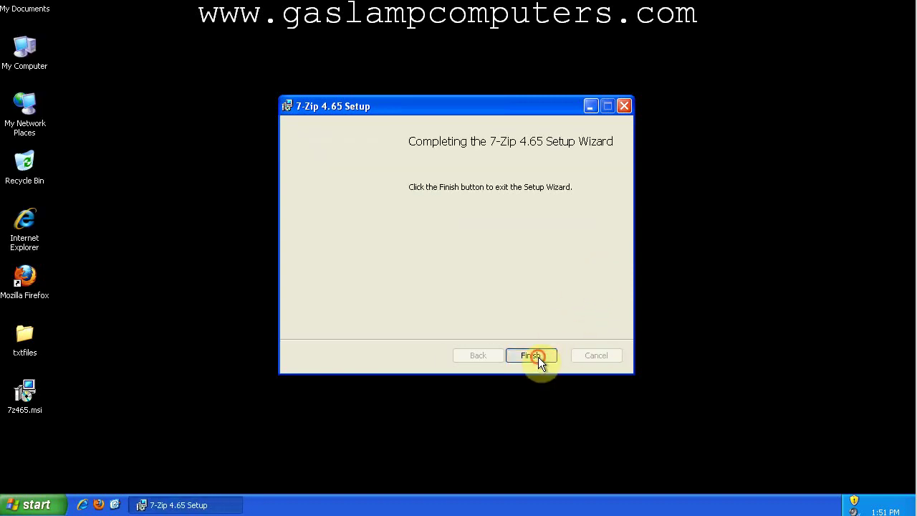
left_click(538, 357)
left_click_drag(25, 396, 42, 8)
left_click(501, 309)
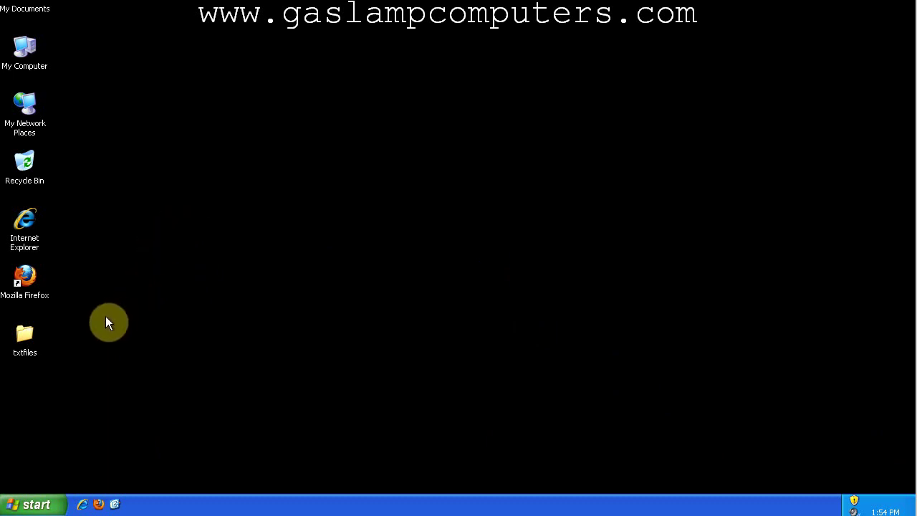
Look over the text files inside the txtfiles folder on the desktop, then close the folder window
double_click(30, 333)
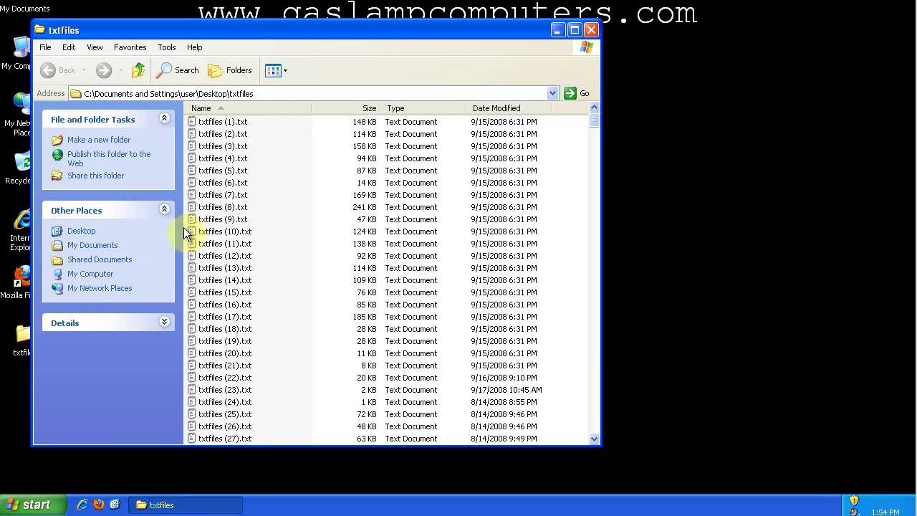
left_click(218, 173)
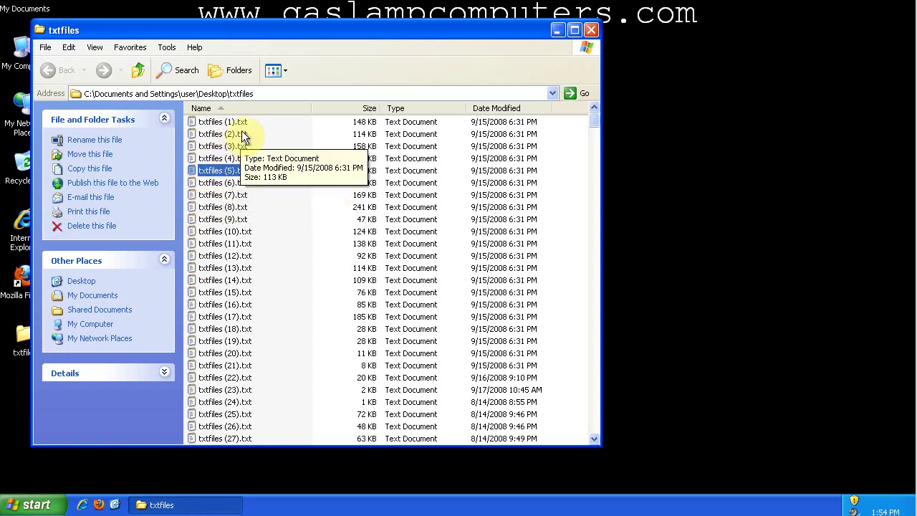
mouse_move(290, 171)
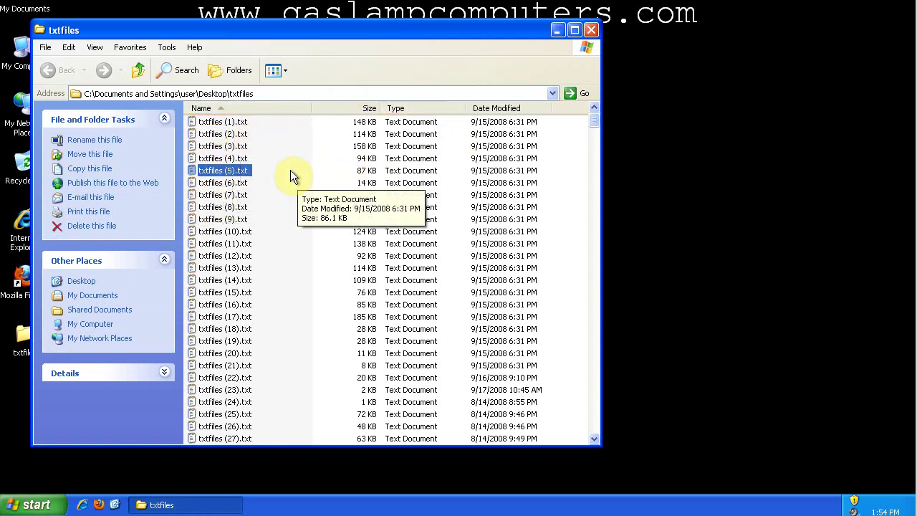
left_click(592, 31)
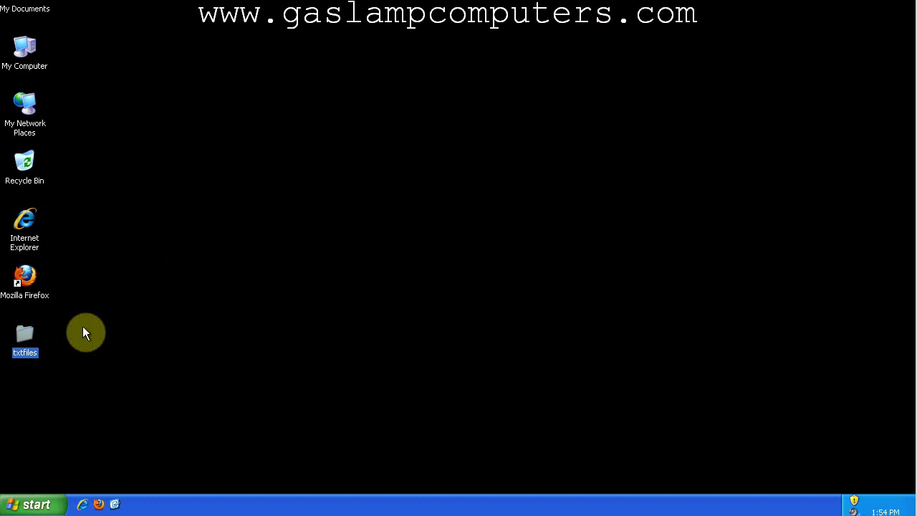
Check the total size of the txtfiles folder in its properties
right_click(32, 334)
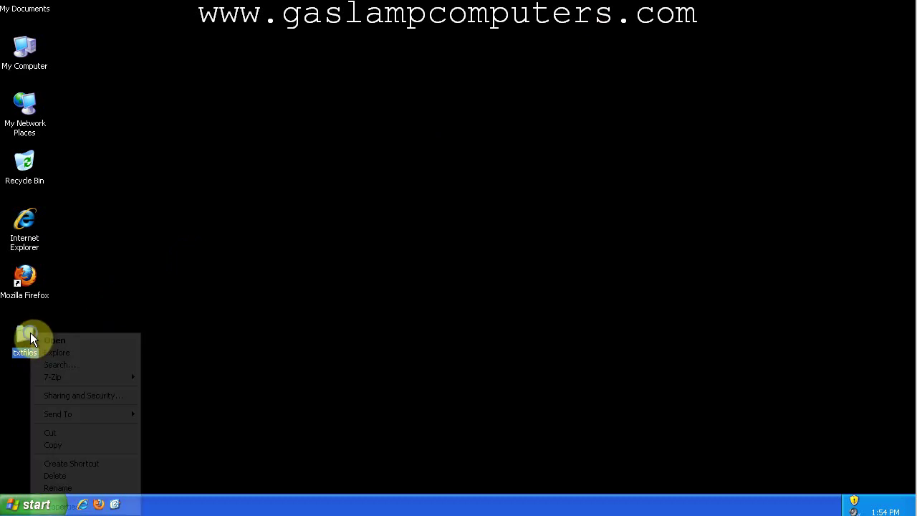
left_click(63, 506)
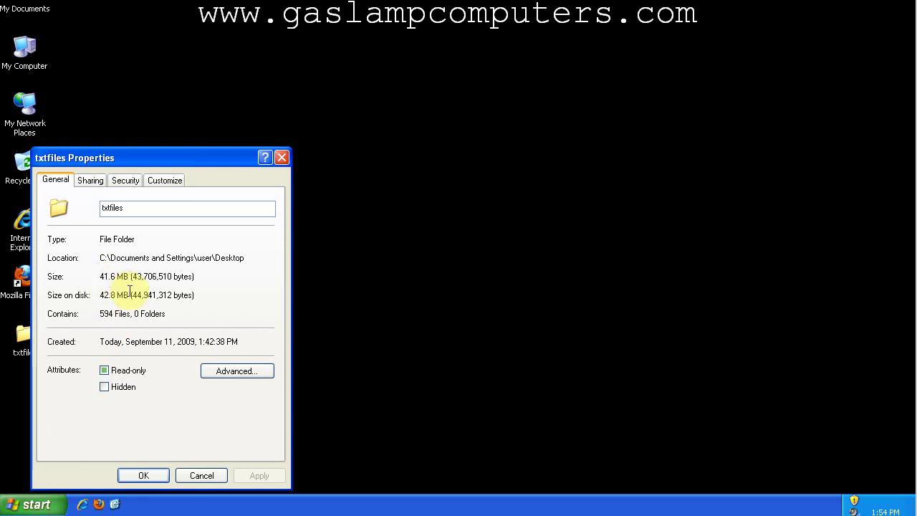
left_click(284, 157)
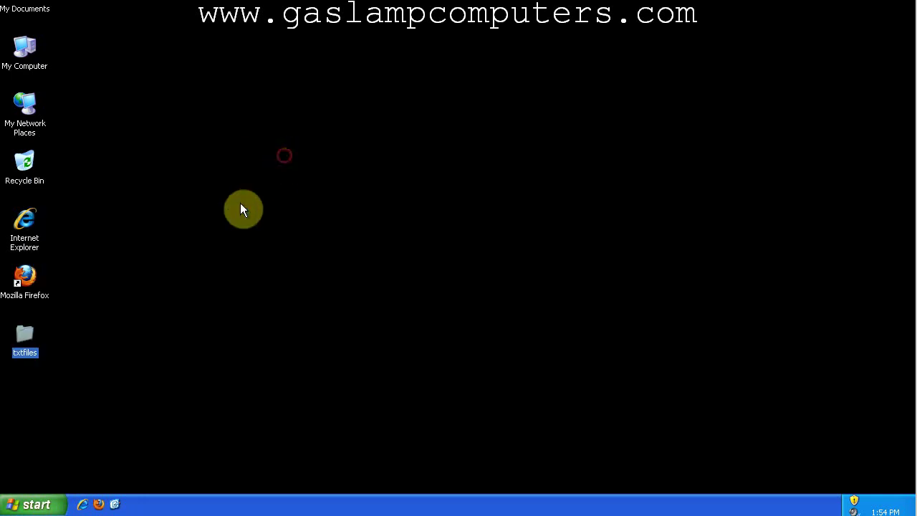
Start adding the txtfiles folder to a 7-Zip archive, keeping 7z as the archive format
right_click(29, 335)
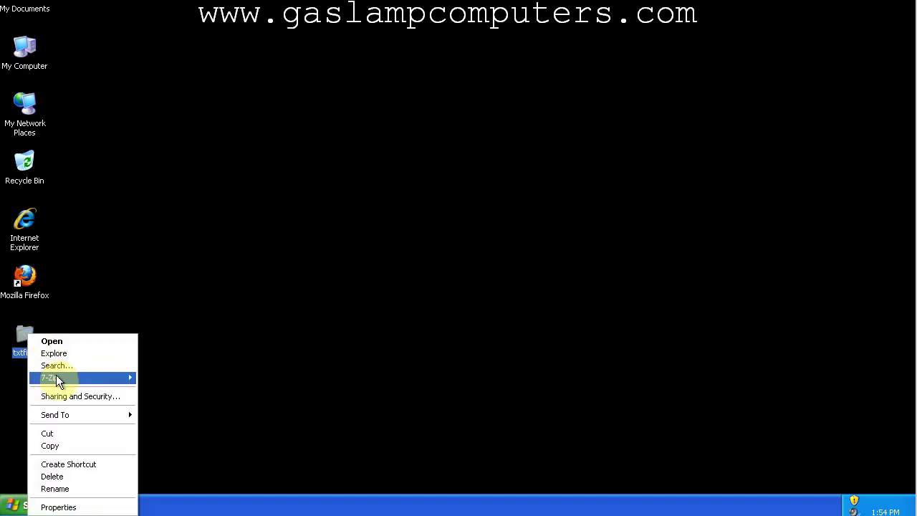
mouse_move(56, 377)
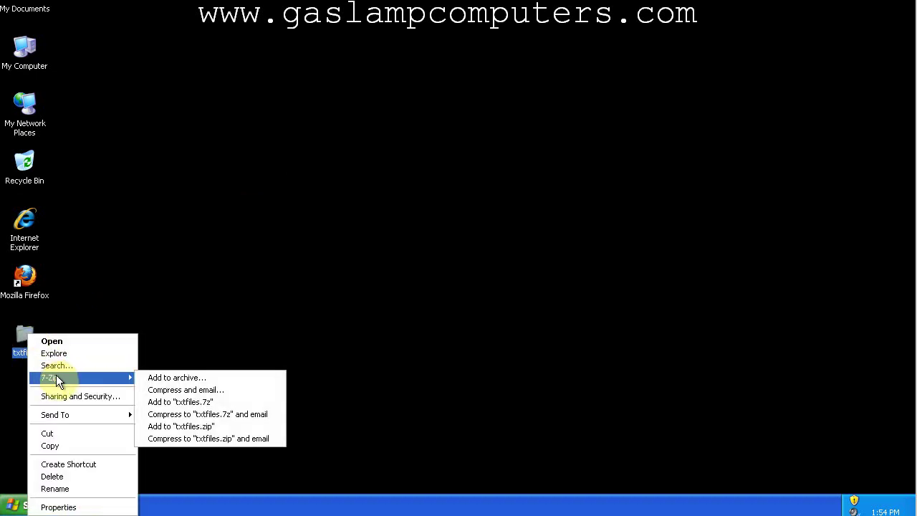
left_click(185, 379)
left_click_drag(423, 55, 369, 68)
left_click(384, 125)
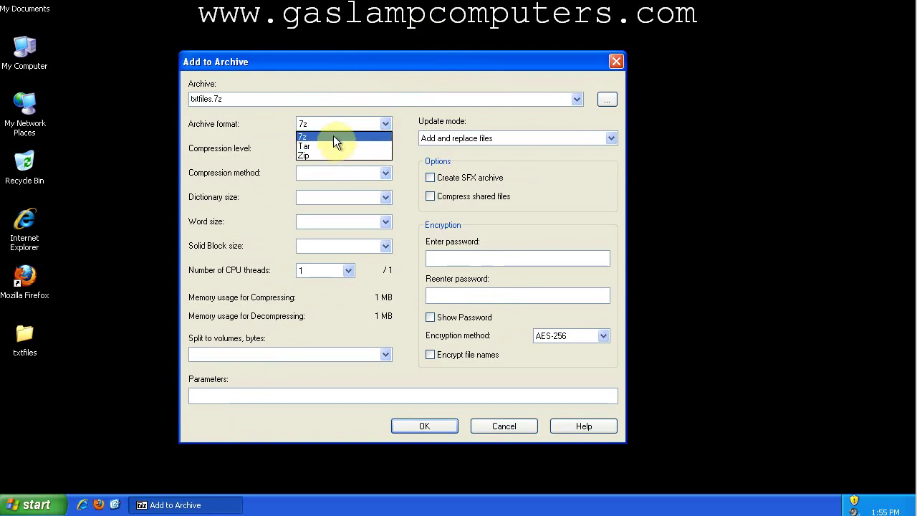
left_click(351, 124)
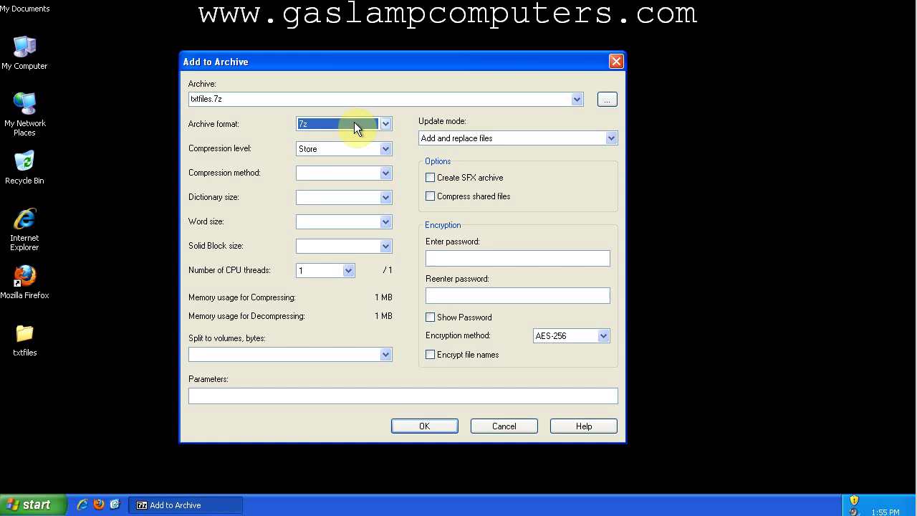
Set the compression level to Fastest and create the archive txtfiles.7z
left_click(386, 149)
left_click(361, 171)
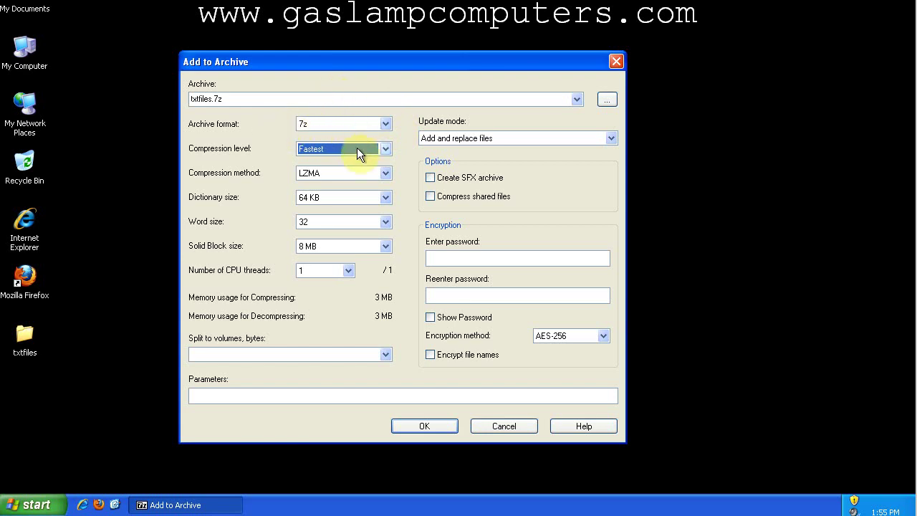
left_click(308, 148)
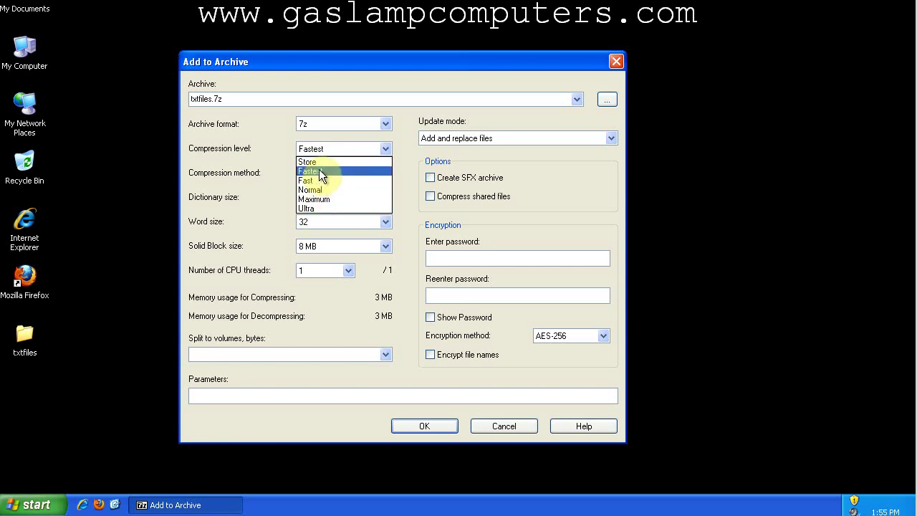
left_click(306, 123)
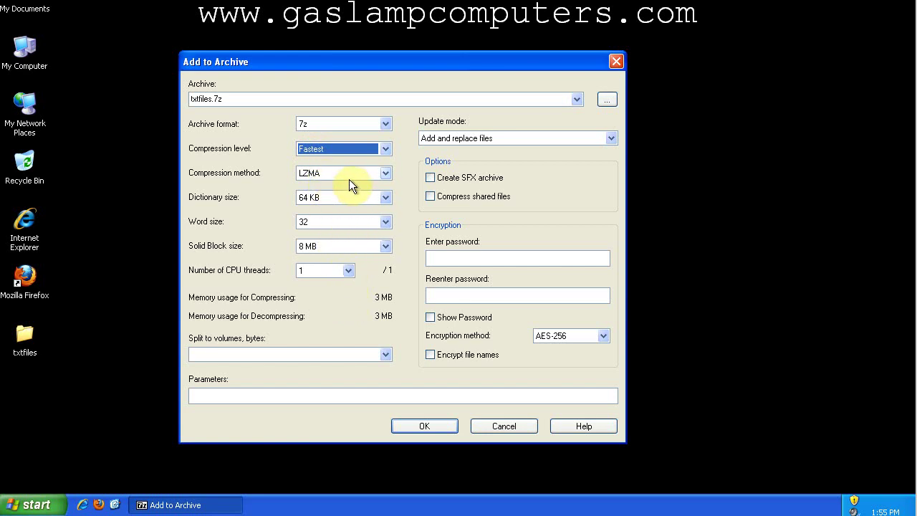
left_click(423, 430)
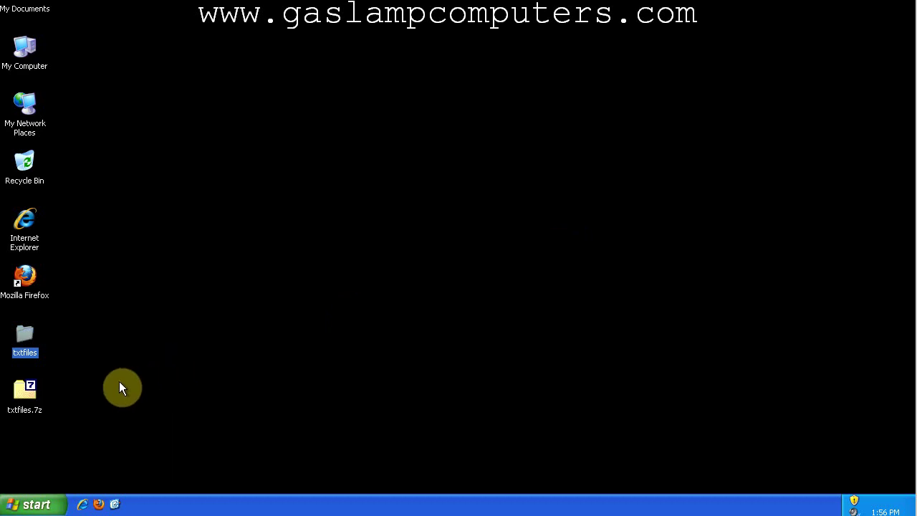
Check the file size of the txtfiles.7z archive in its properties
right_click(30, 388)
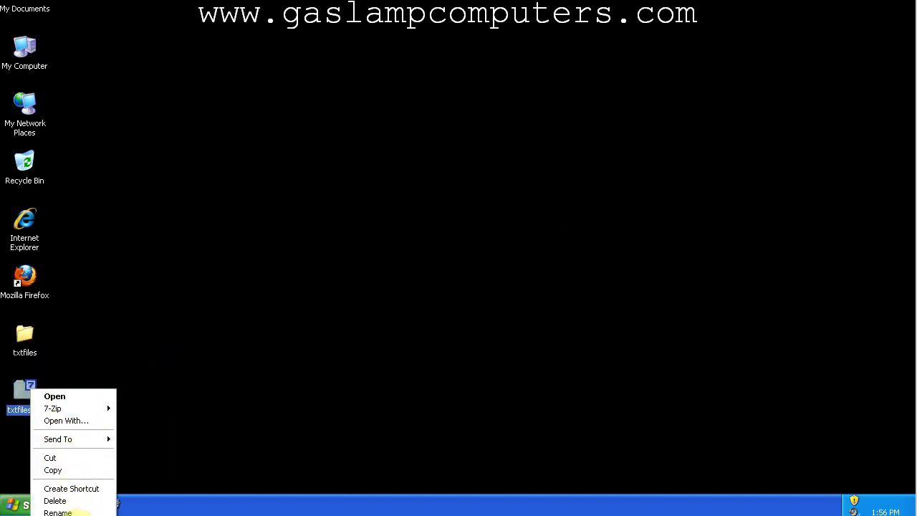
key("r")
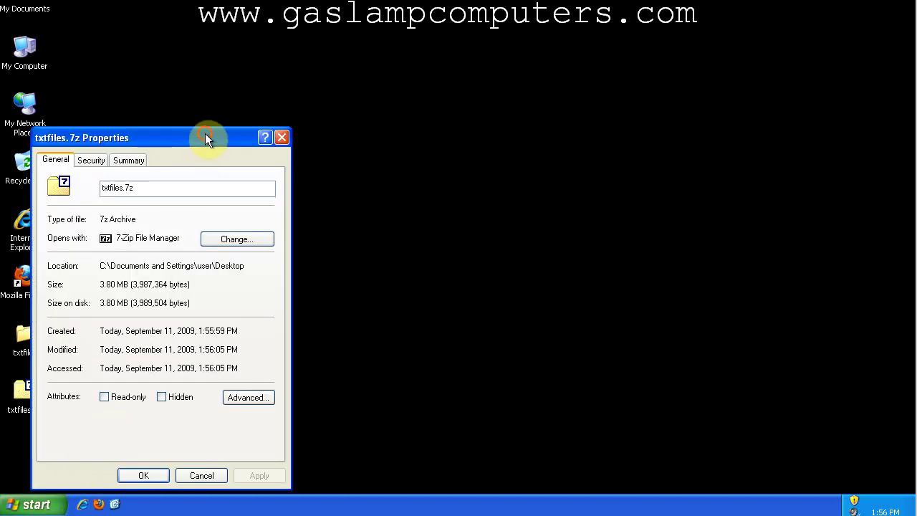
left_click_drag(205, 133, 253, 77)
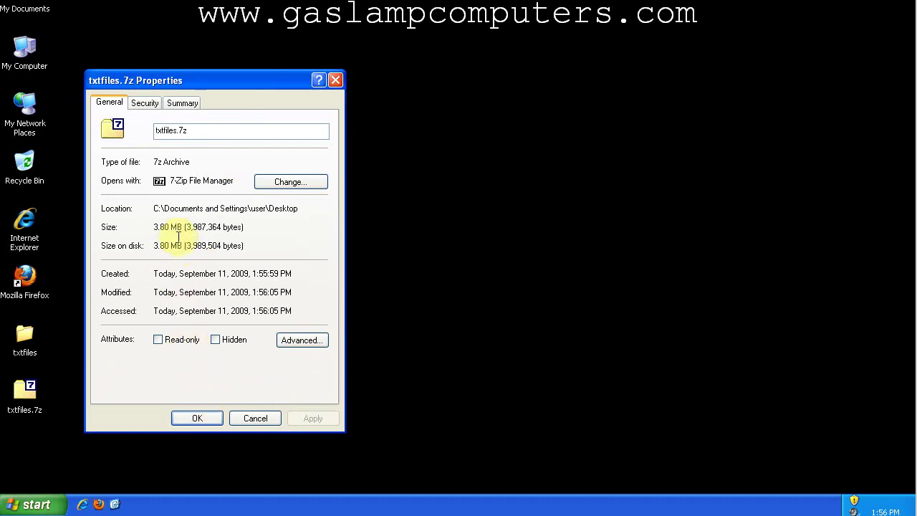
left_click_drag(156, 226, 184, 227)
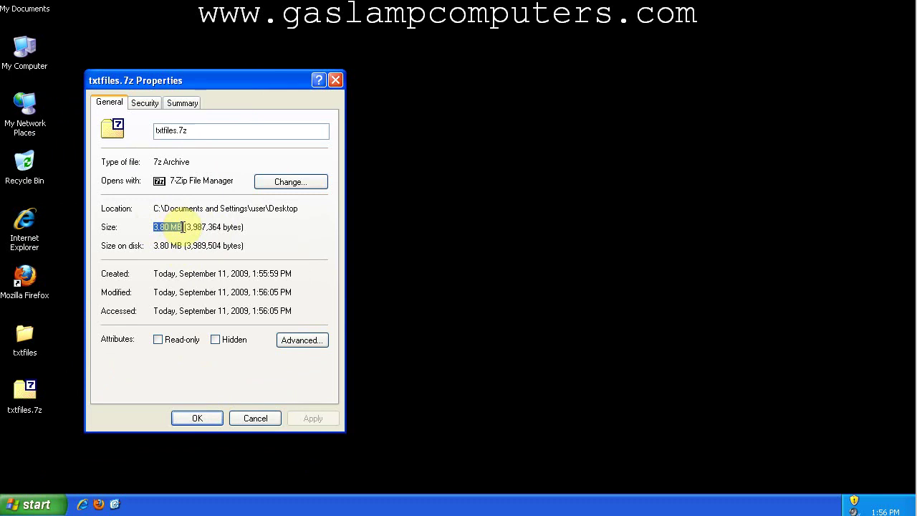
left_click(267, 416)
Compress the txtfiles folder with 7-Zip into txtfiles.7z again, using the 7z format and the Ultra compression level
right_click(29, 334)
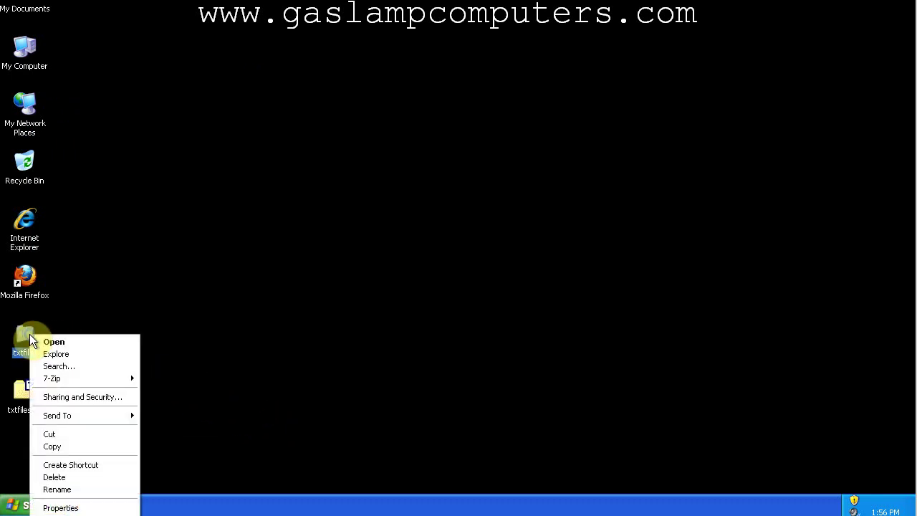
mouse_move(86, 377)
left_click(154, 379)
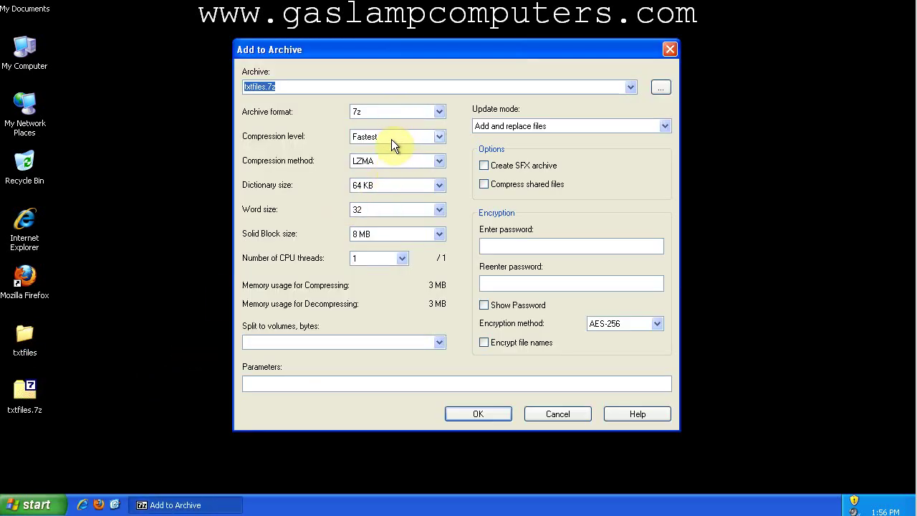
left_click(391, 136)
left_click(375, 195)
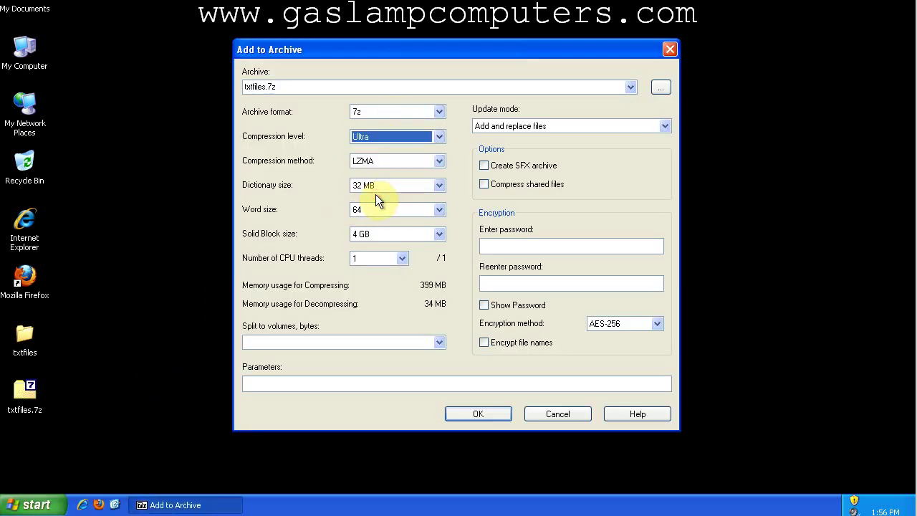
left_click(494, 413)
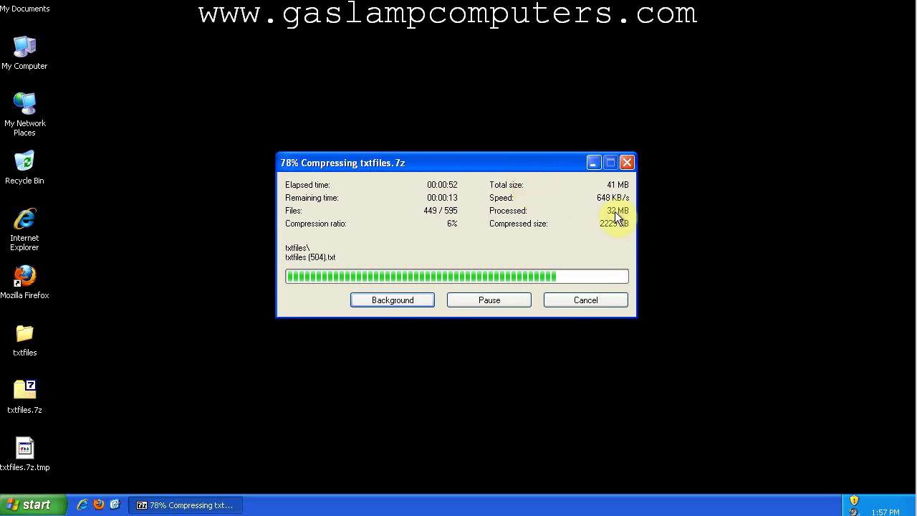
Open Windows Task Manager beside the compression progress window and view the CPU and memory performance graphs
right_click(738, 504)
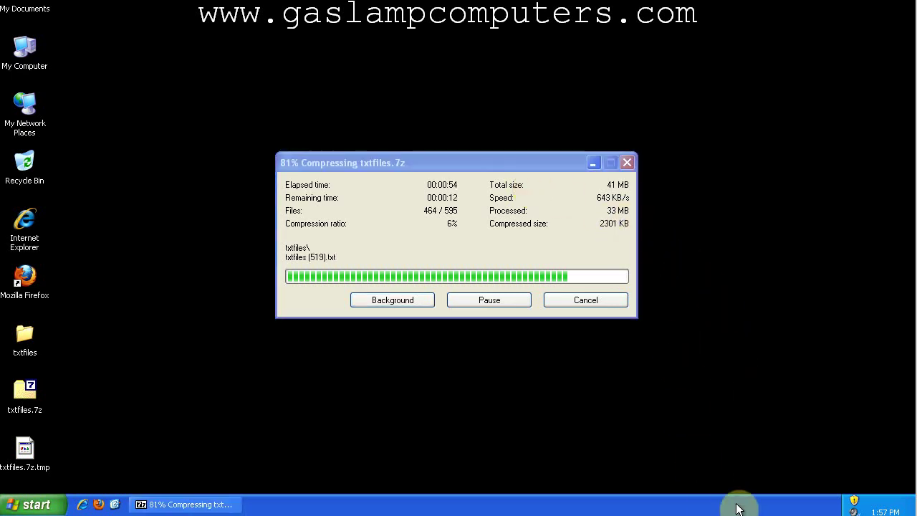
left_click(707, 380)
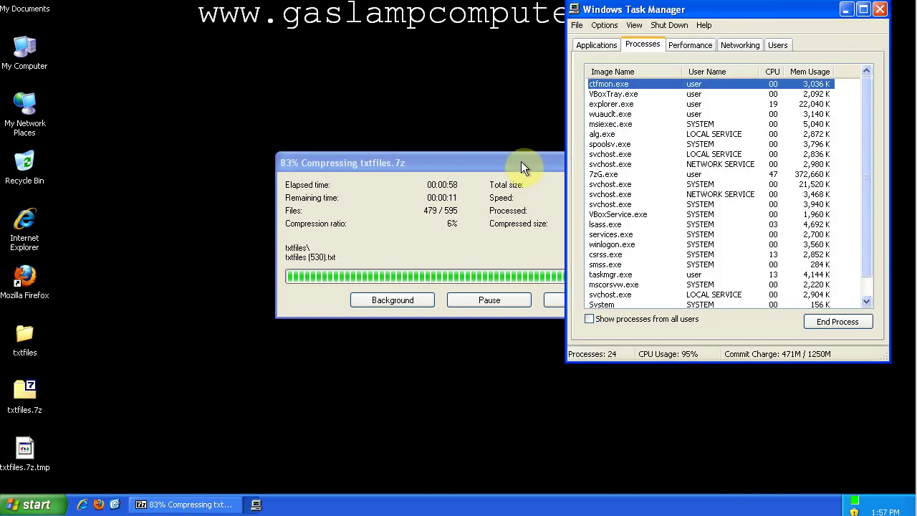
left_click_drag(521, 161, 446, 161)
left_click(696, 46)
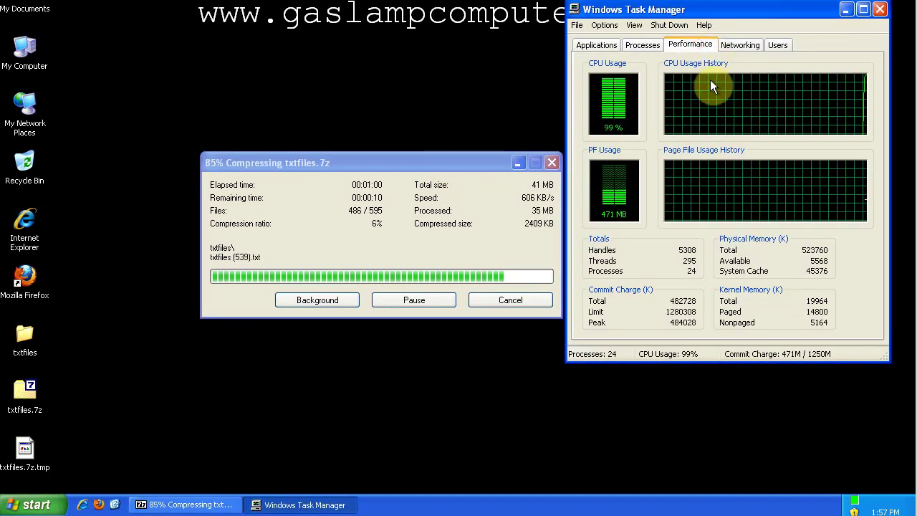
left_click_drag(767, 10, 774, 22)
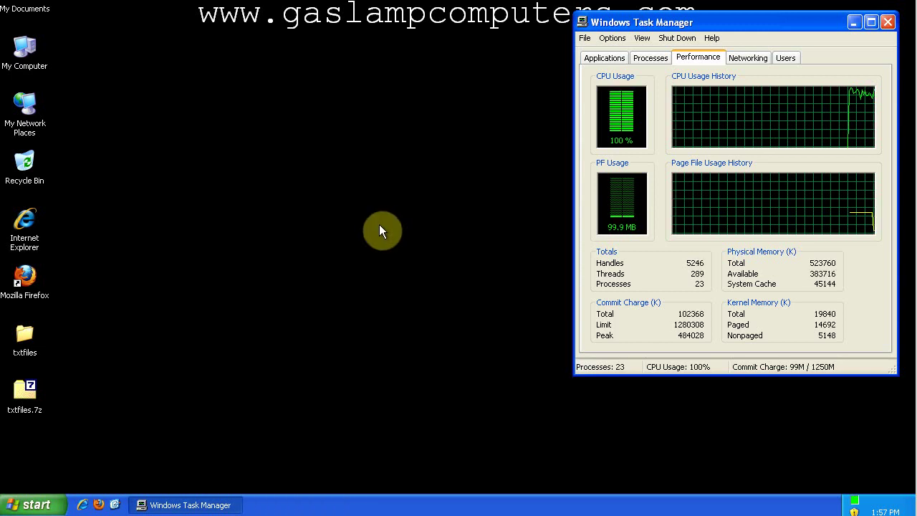
Check the file size of the Ultra-compressed txtfiles.7z archive in its properties
right_click(24, 395)
left_click(92, 358)
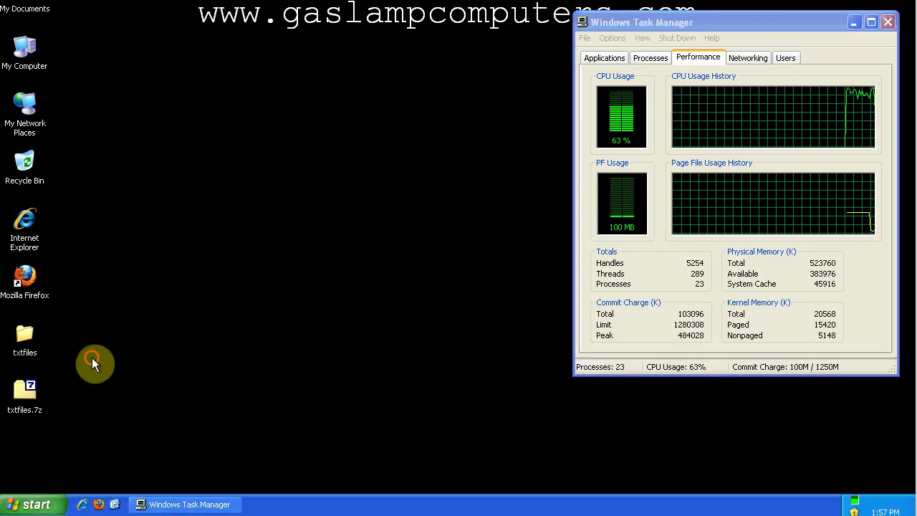
right_click(27, 389)
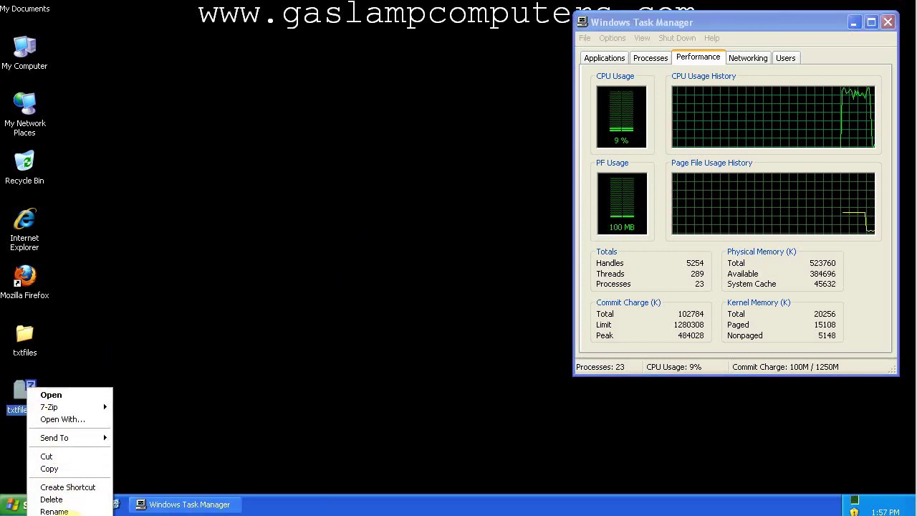
left_click(58, 513)
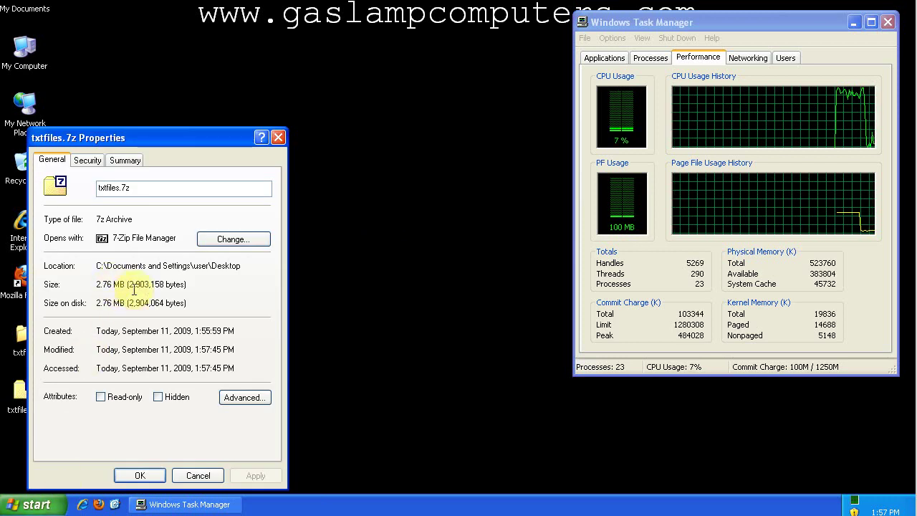
left_click(201, 475)
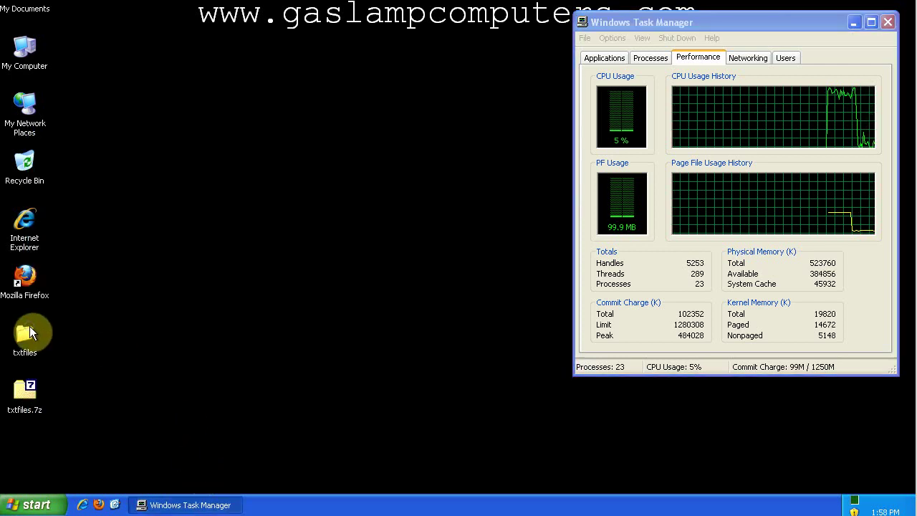
mouse_move(30, 326)
left_mouse_down()
mouse_move(146, 293)
mouse_move(30, 328)
left_mouse_up()
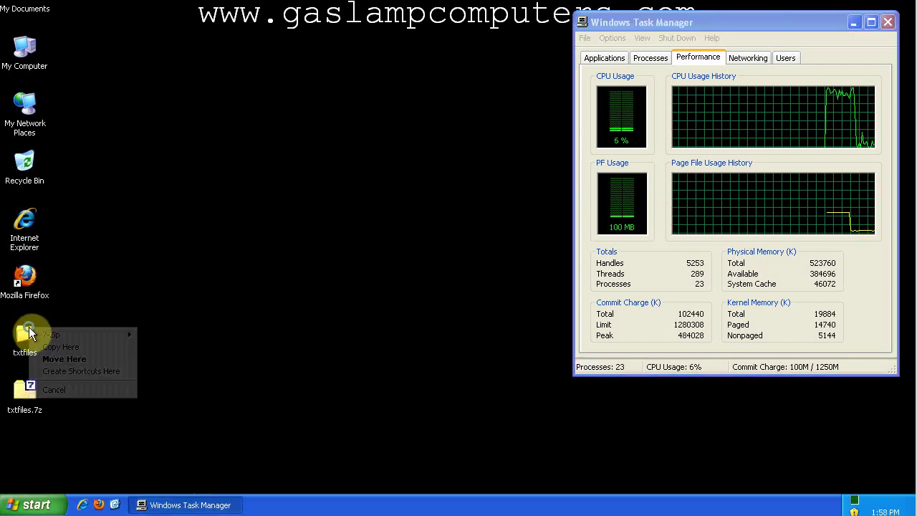
left_click(159, 334)
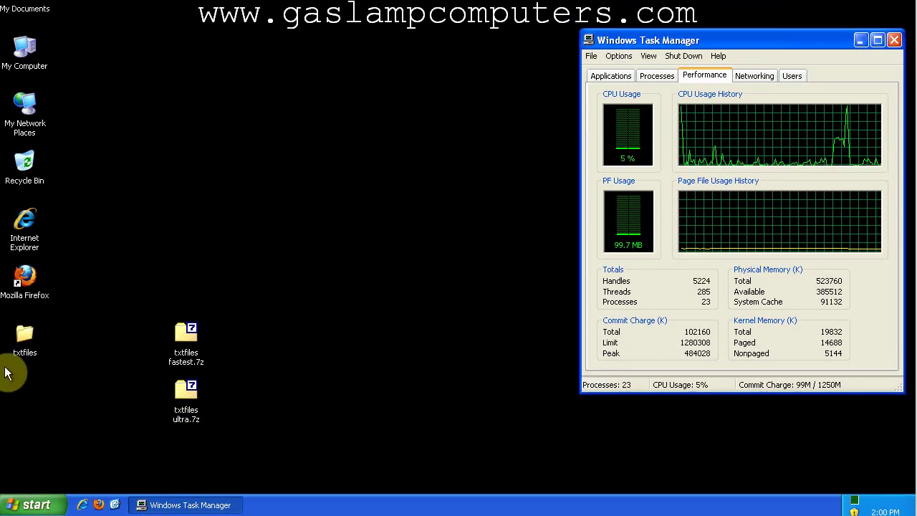
Check the properties of txtfiles fastest.7z and txtfiles ultra.7z to compare their file sizes
right_click(186, 336)
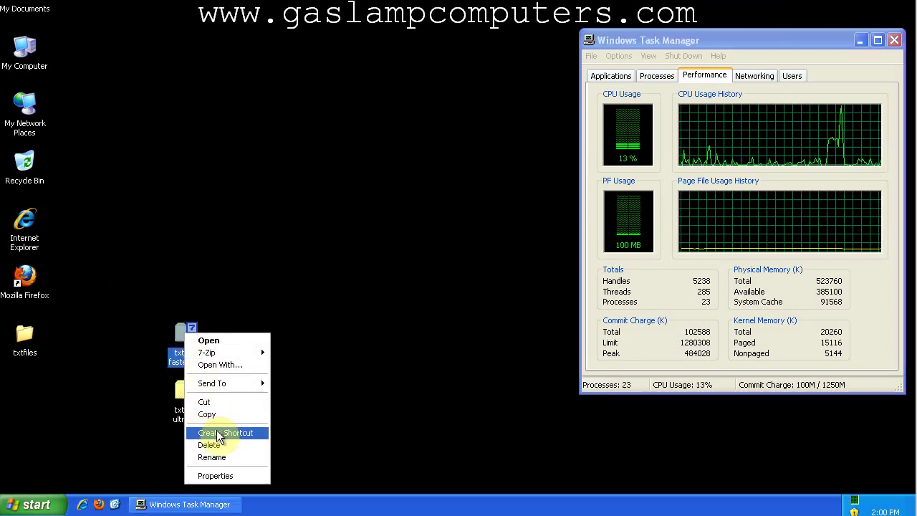
left_click(224, 476)
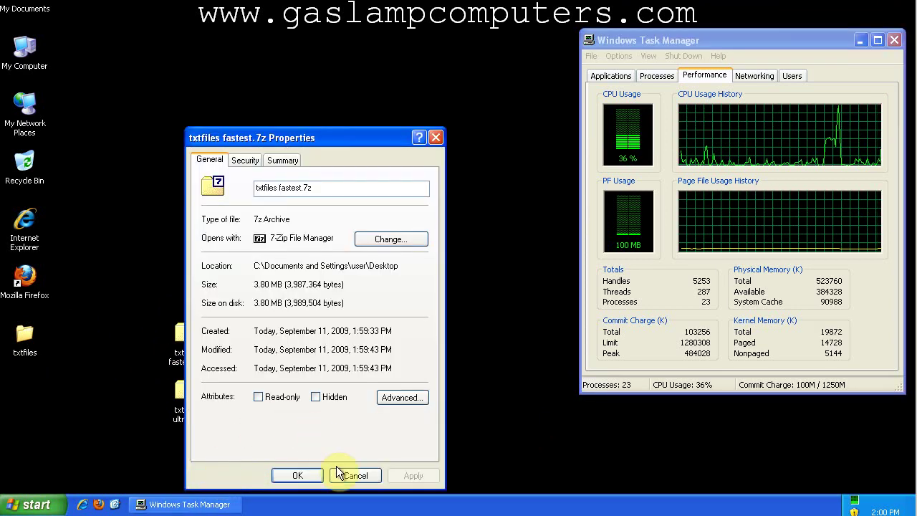
left_click(354, 475)
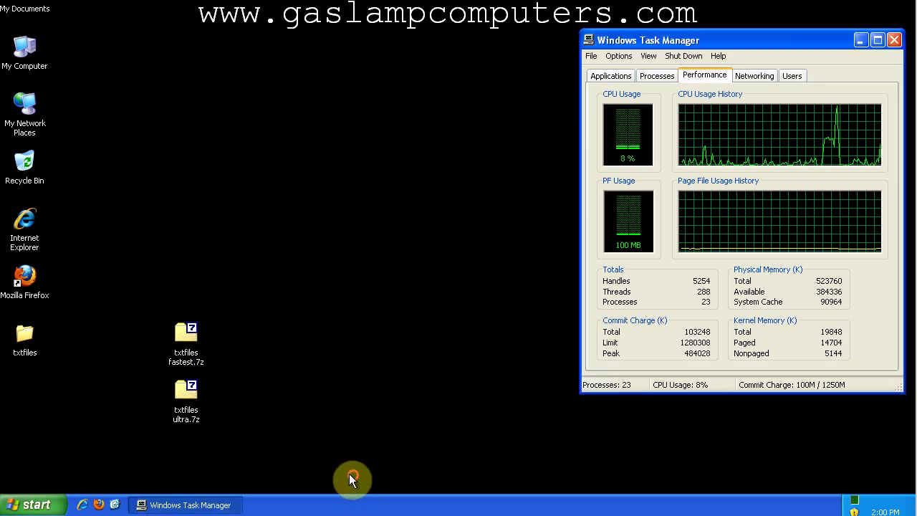
right_click(192, 402)
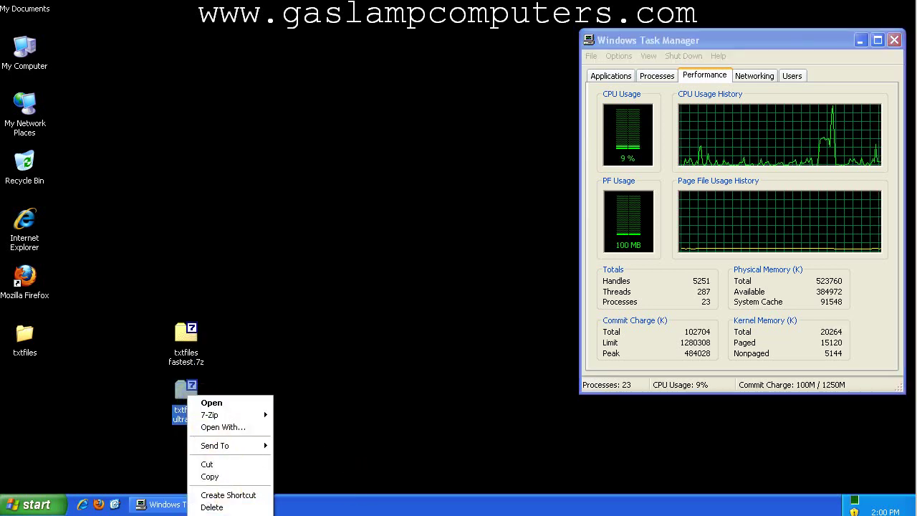
left_click(228, 506)
left_click(359, 477)
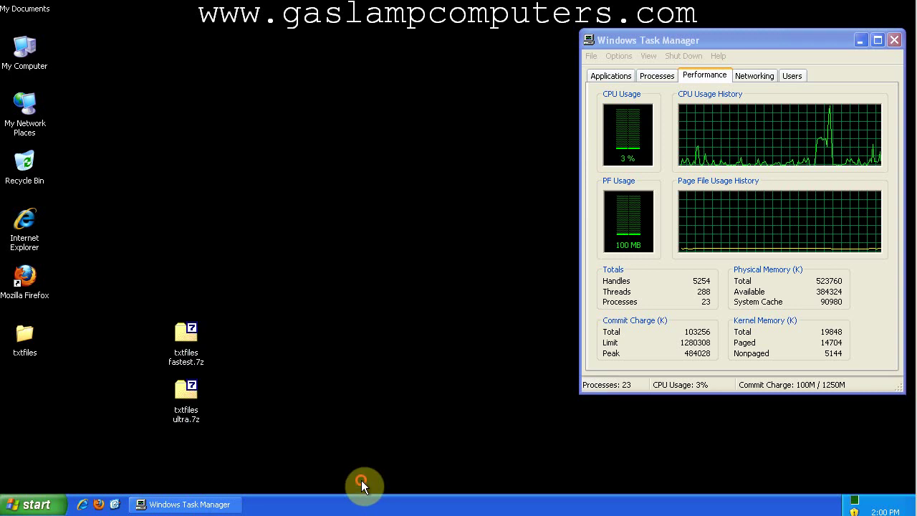
Compress the txtfiles folder with 7-Zip into txtfiles.zip, using the Zip format and the Fastest compression level
right_click(19, 331)
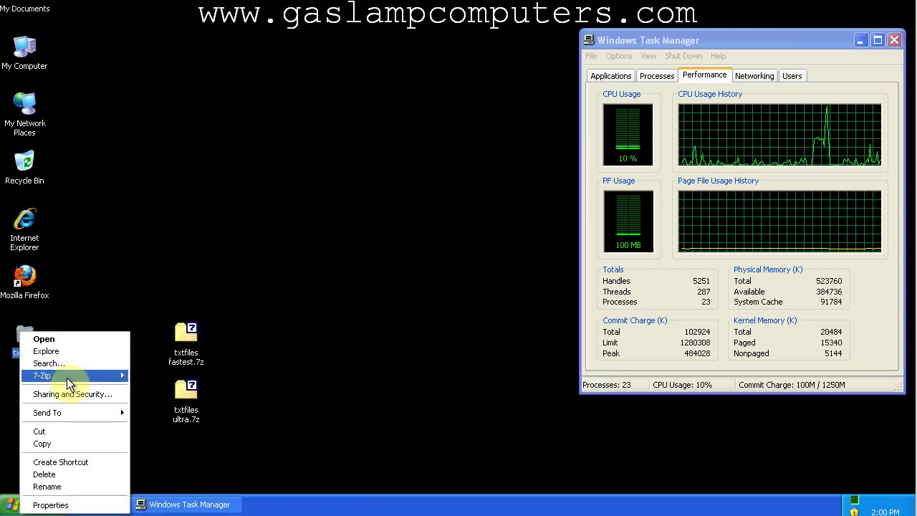
mouse_move(67, 377)
left_click(154, 375)
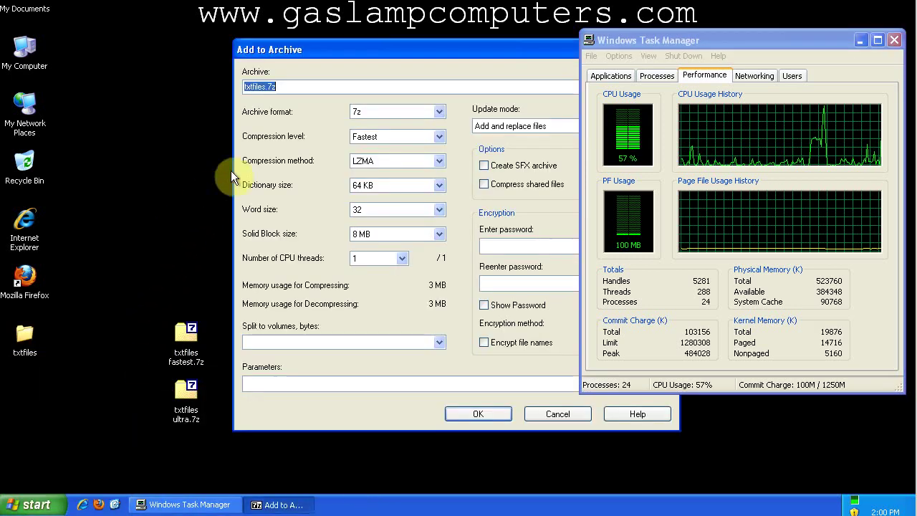
left_click(403, 112)
left_click(374, 141)
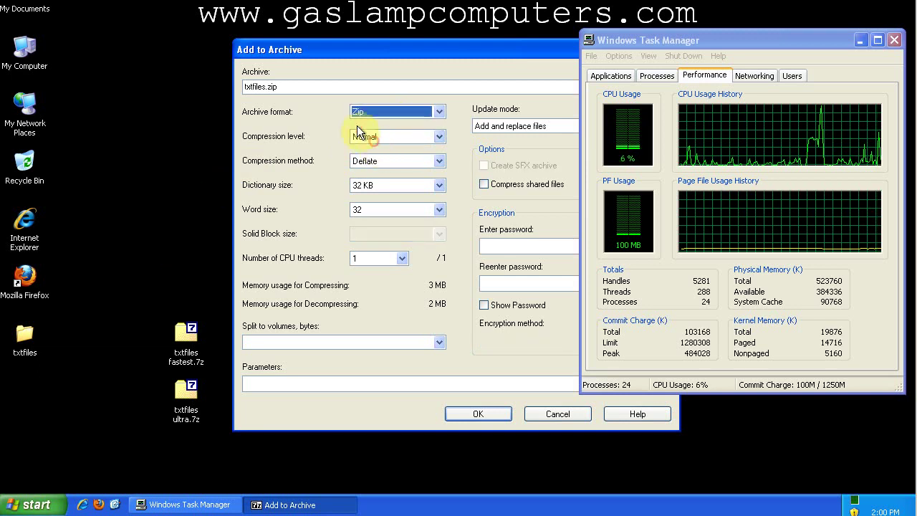
left_click(412, 136)
left_click(391, 156)
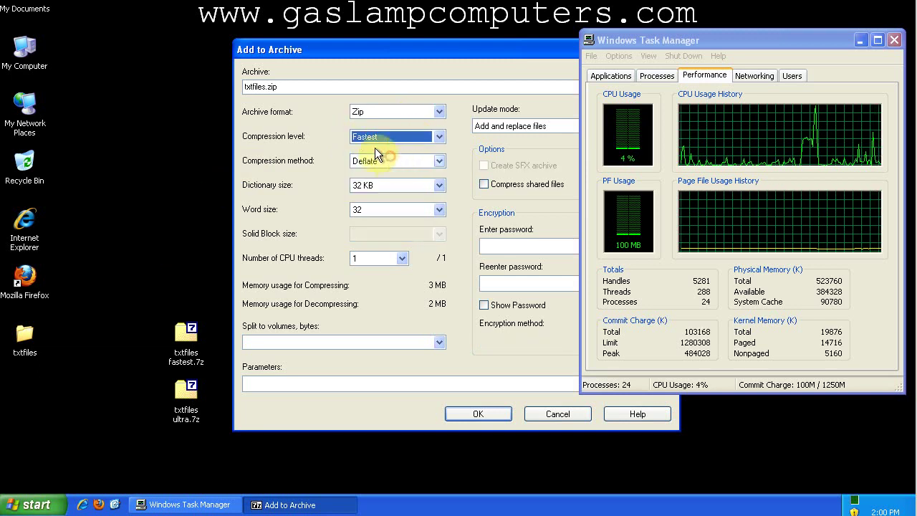
double_click(272, 88)
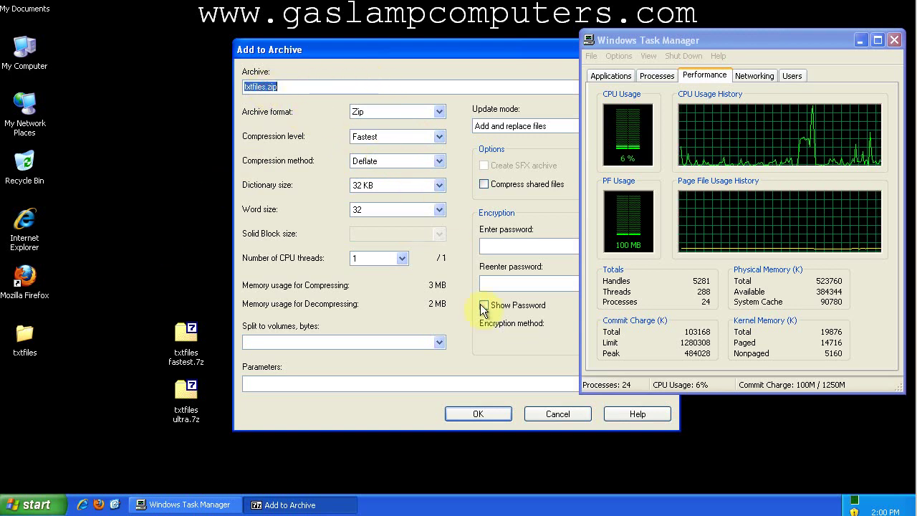
left_click(501, 416)
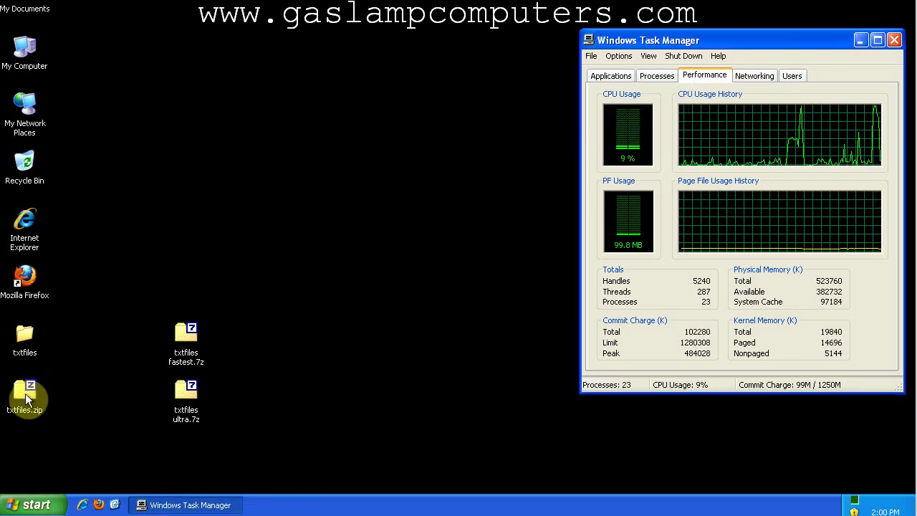
Move txtfiles.zip to an empty area of the desktop above the 7z archives and rename it txtfiles fastest.zip
left_click_drag(25, 394, 231, 179)
left_click(244, 181)
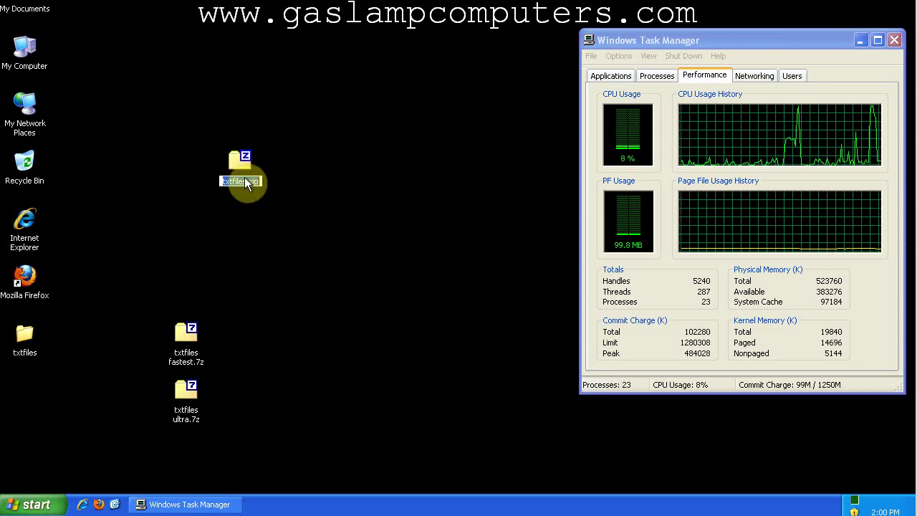
key("Right")
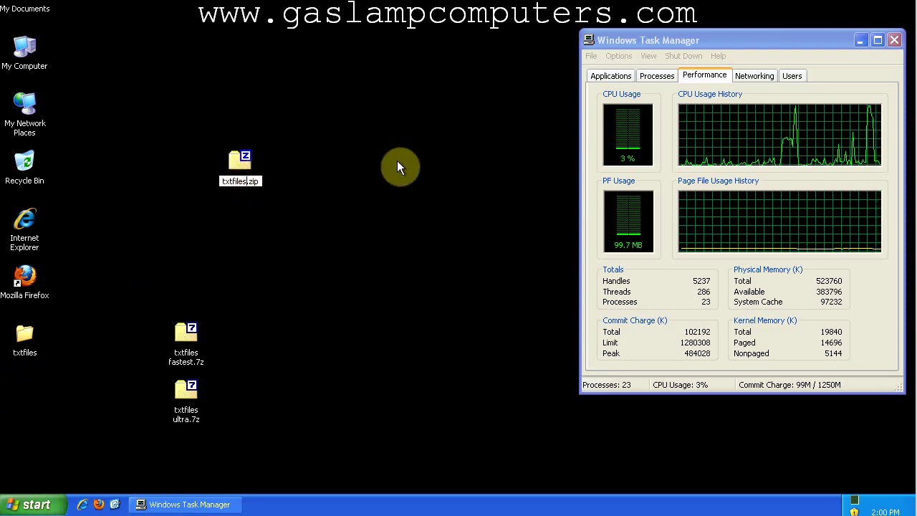
type("fastest")
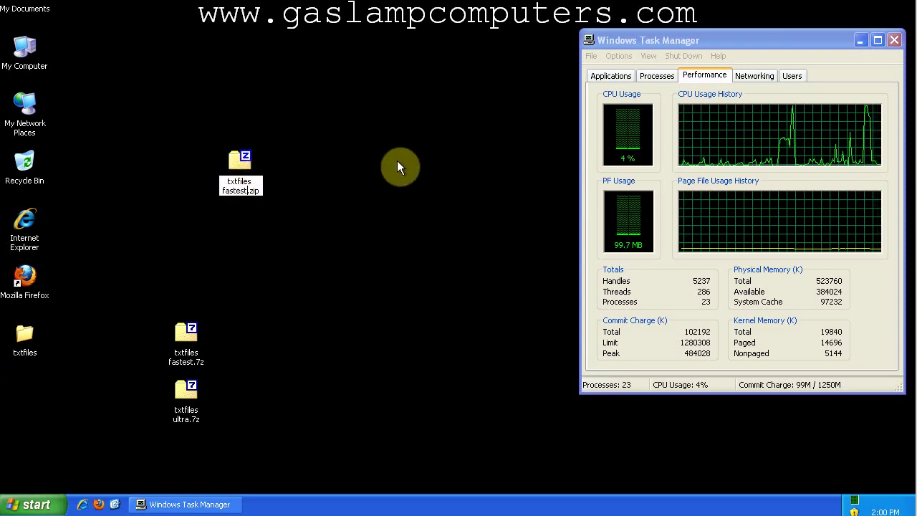
key("Return")
Check the file size of txtfiles fastest.zip in its properties
right_click(236, 166)
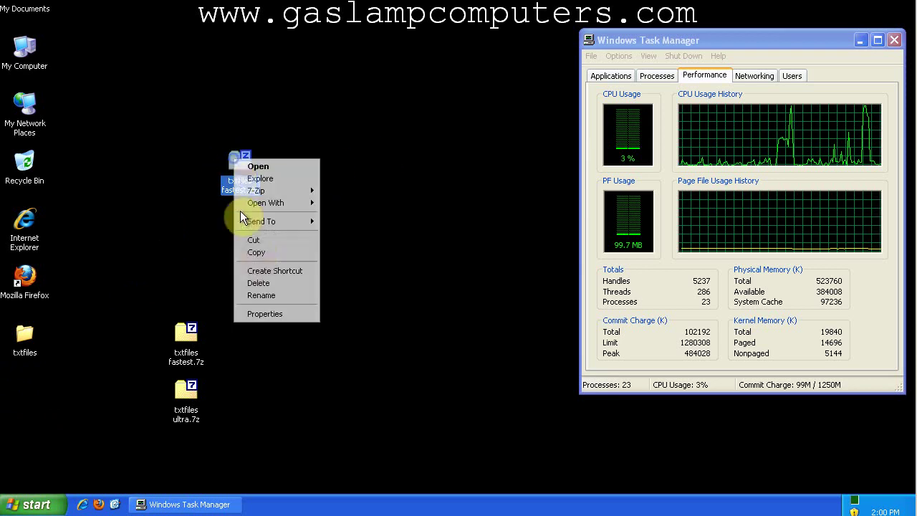
left_click(262, 316)
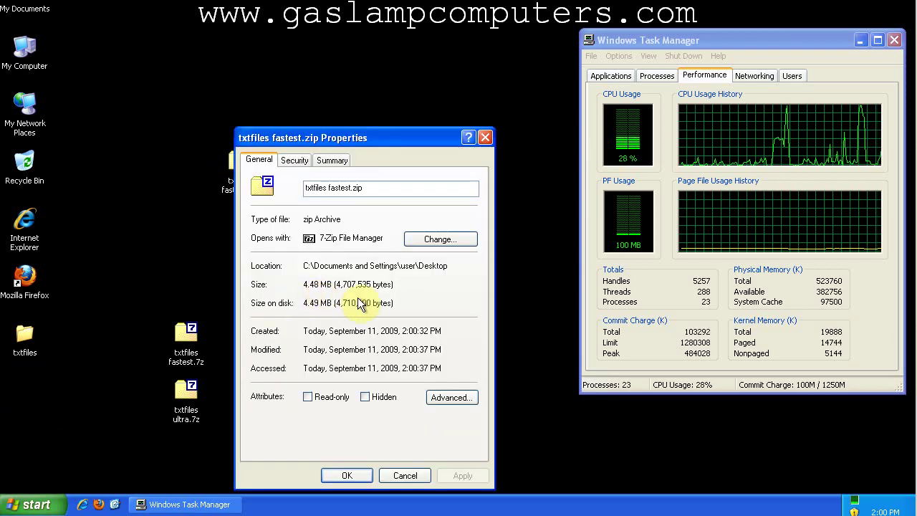
left_click(485, 137)
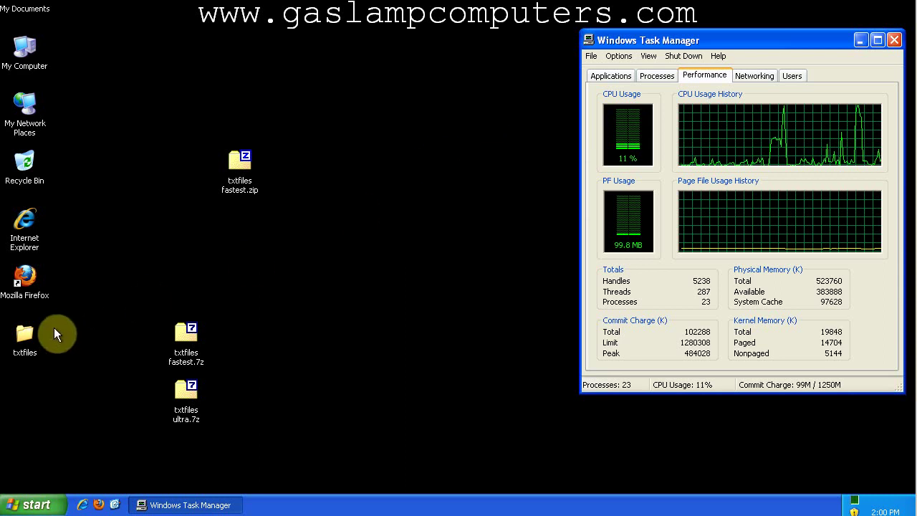
Compress the txtfiles folder with 7-Zip into a new txtfiles.zip, keeping the Zip format and using the Ultra compression level
right_click(26, 338)
mouse_move(92, 378)
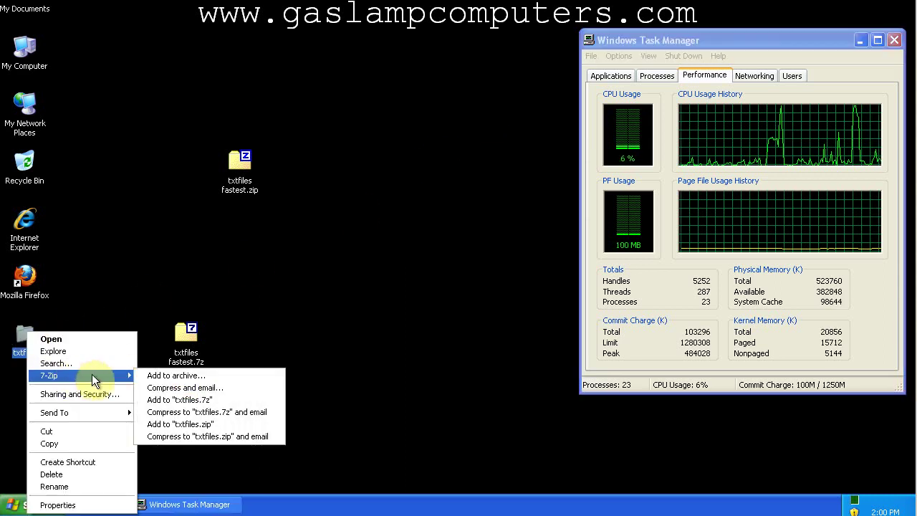
left_click(172, 378)
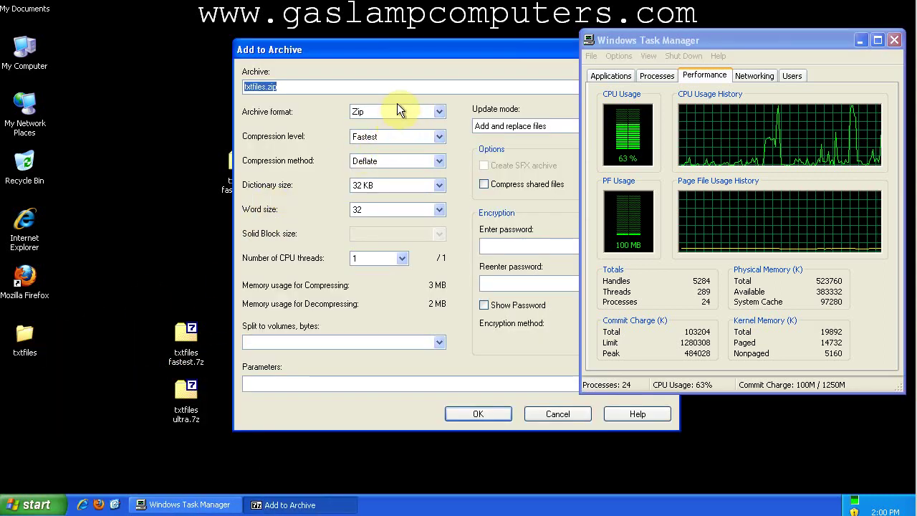
left_click(401, 136)
left_click(395, 192)
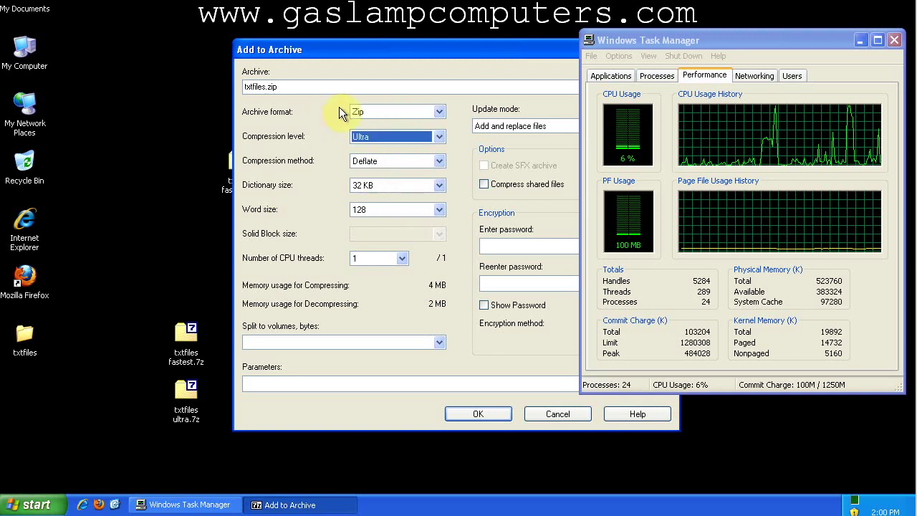
left_click(487, 413)
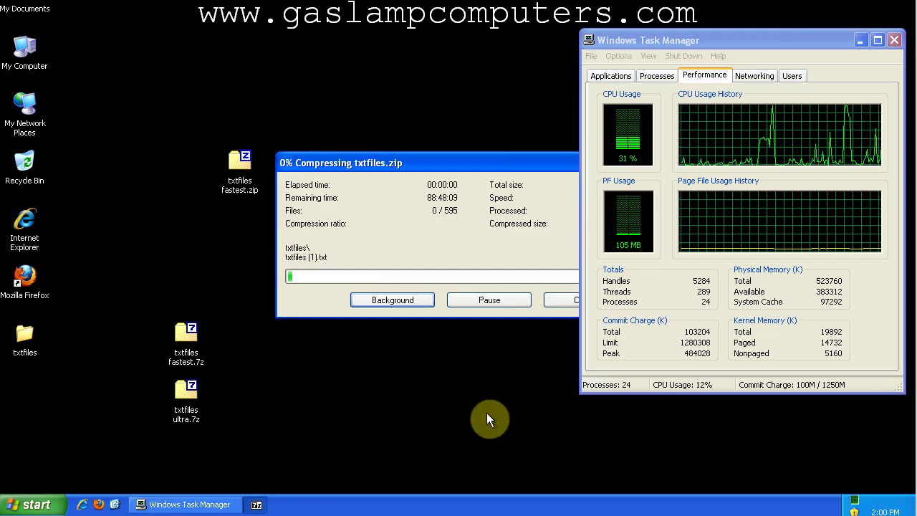
Check the file size of txtfiles ultra.zip in its properties
left_click_drag(564, 156, 505, 168)
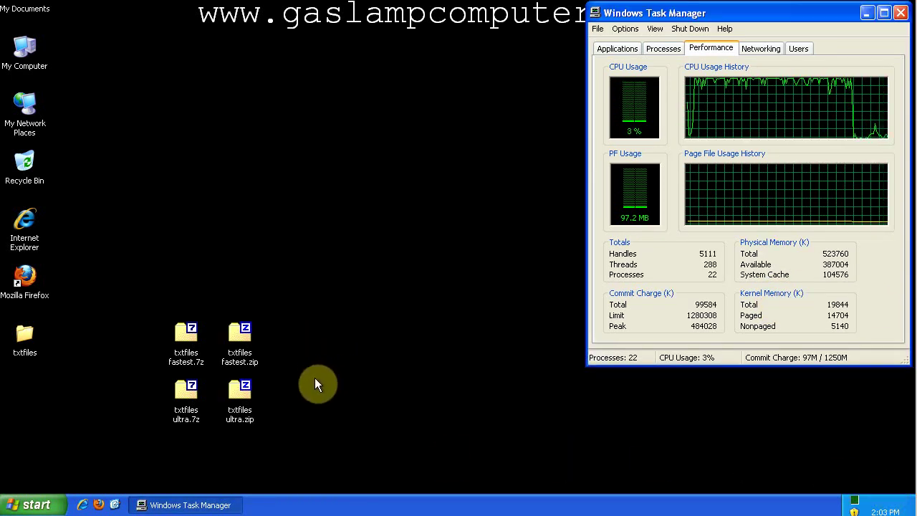
right_click(247, 392)
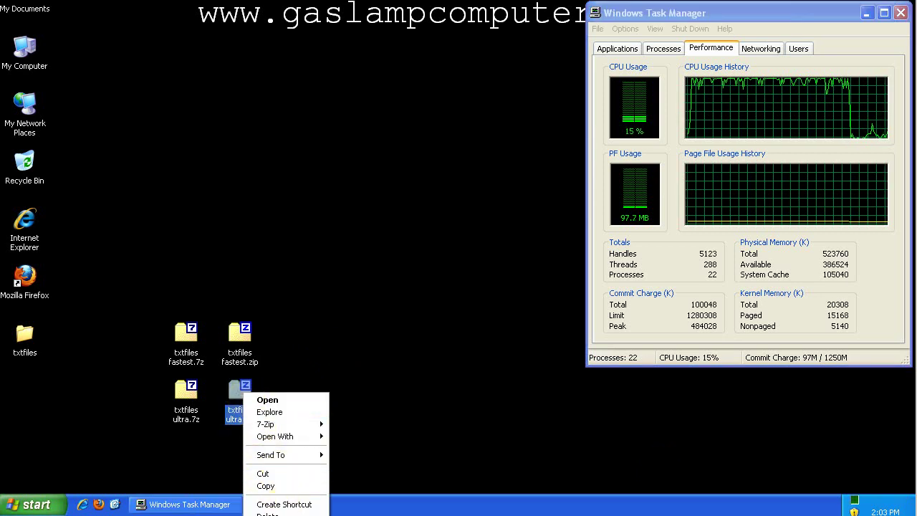
left_click(259, 473)
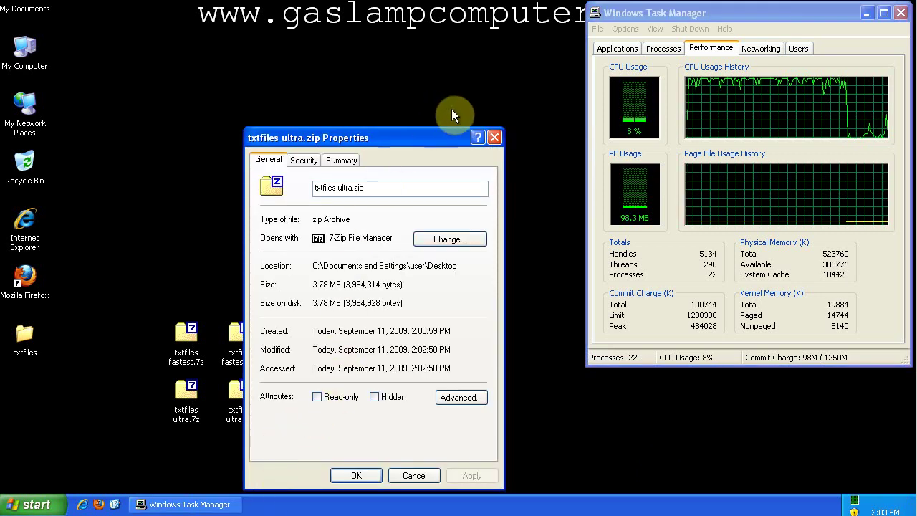
left_click(494, 137)
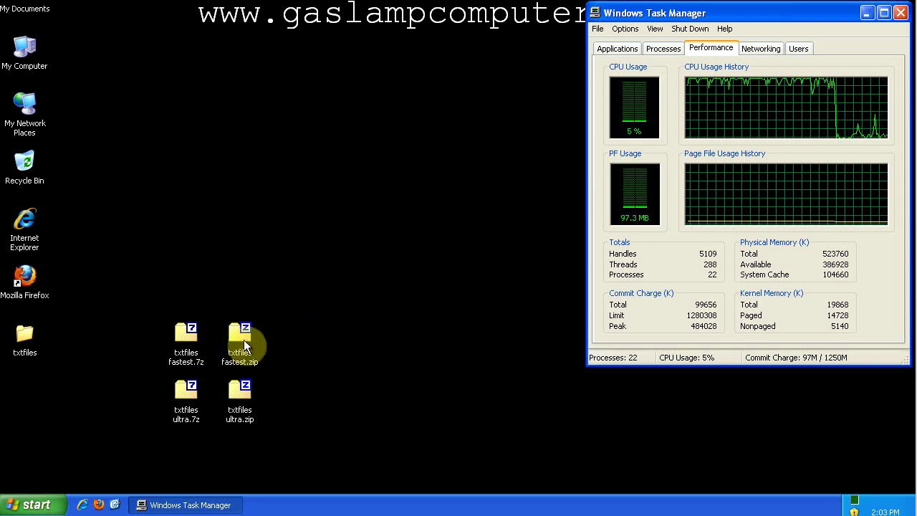
Open the 7-Zip archive settings for the txtfiles folder and switch the archive format to 7z
right_click(26, 331)
mouse_move(61, 376)
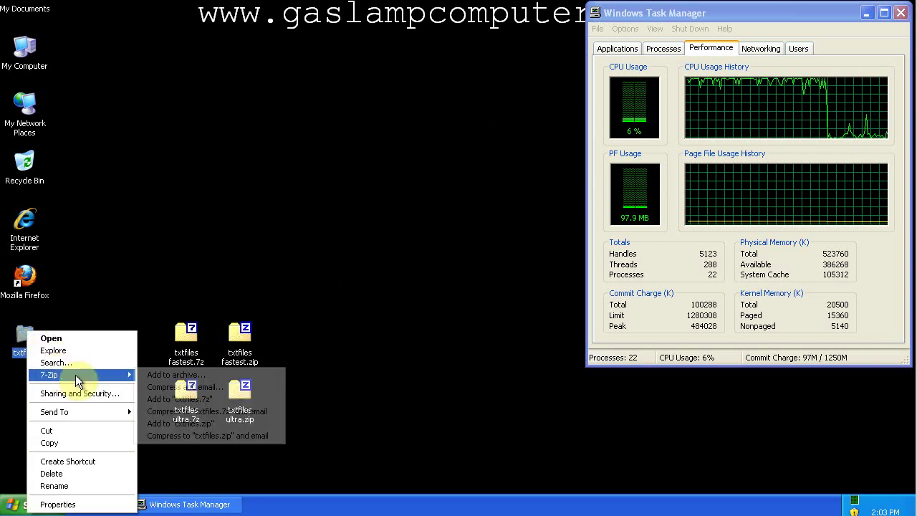
left_click(166, 374)
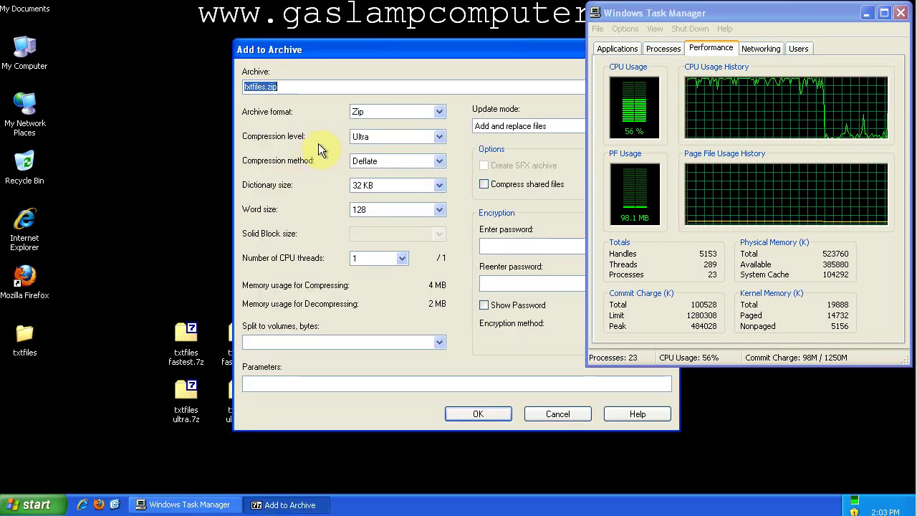
left_click(381, 136)
left_click(382, 178)
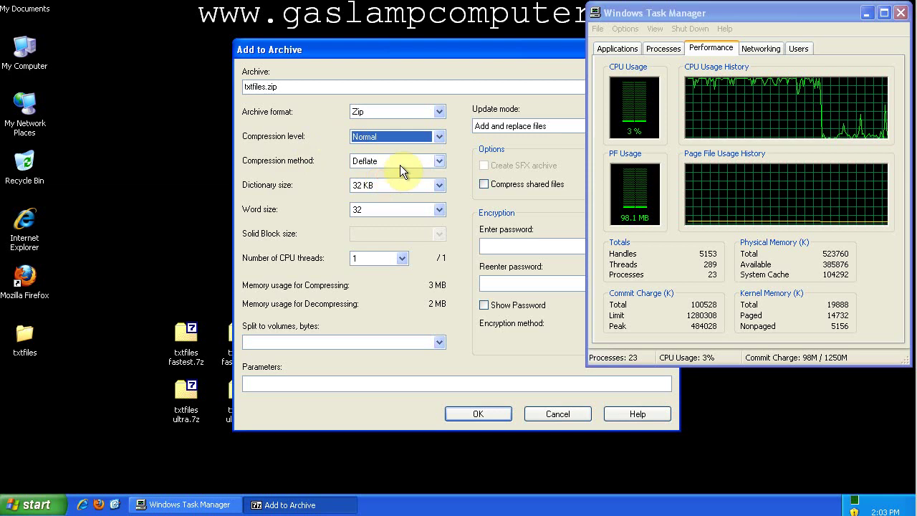
left_click(441, 112)
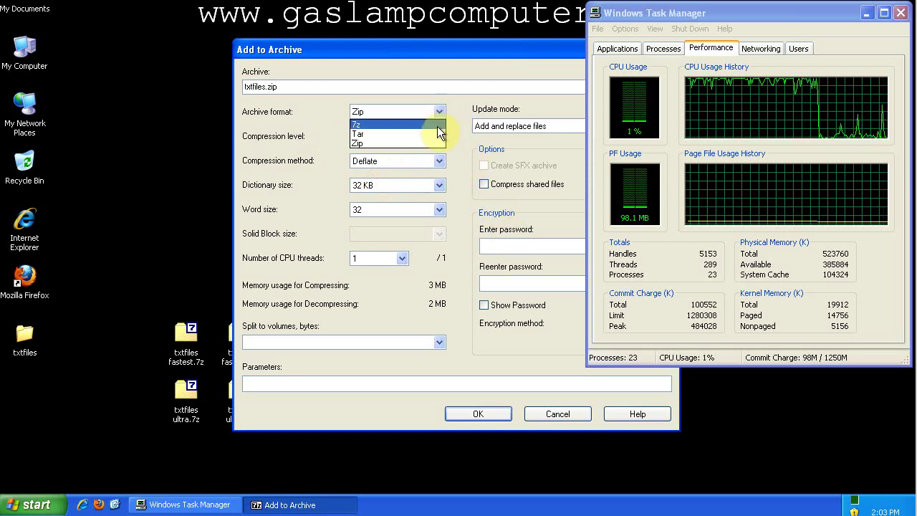
left_click(437, 125)
left_click_drag(470, 52, 348, 49)
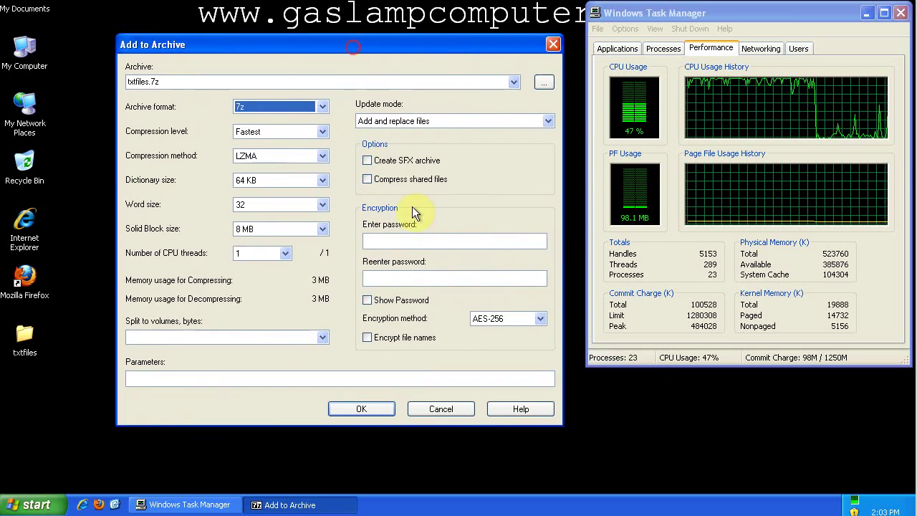
Examine the preset sizes for splitting the archive into volumes and the encryption password option, and cancel the archive without compressing
left_click(320, 337)
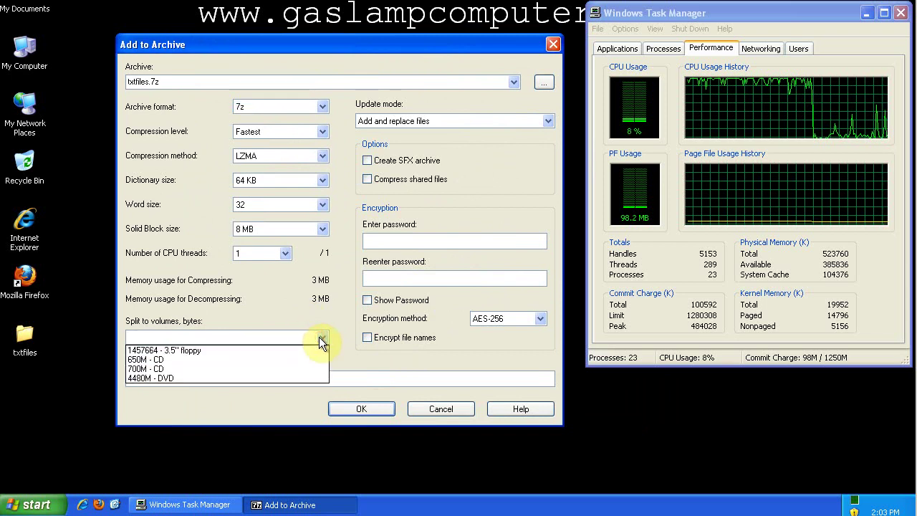
left_click(319, 337)
left_click(319, 336)
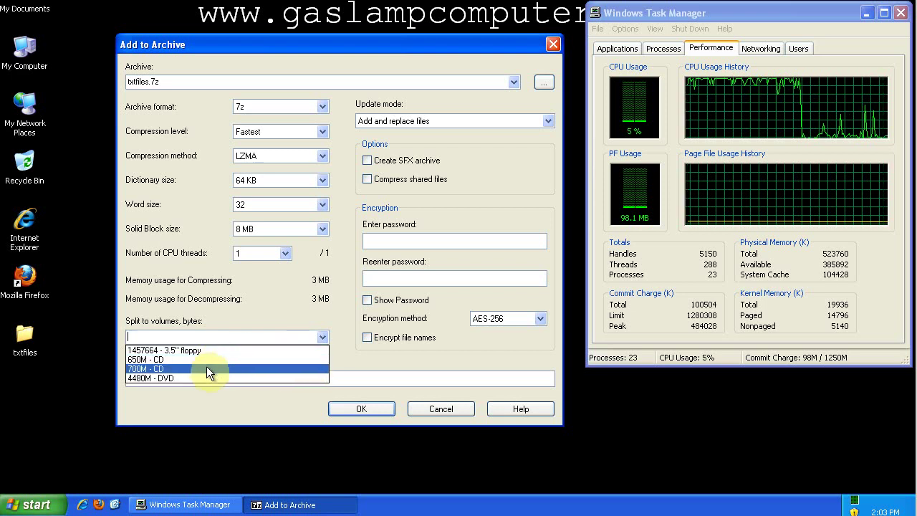
left_click(327, 309)
left_click(424, 244)
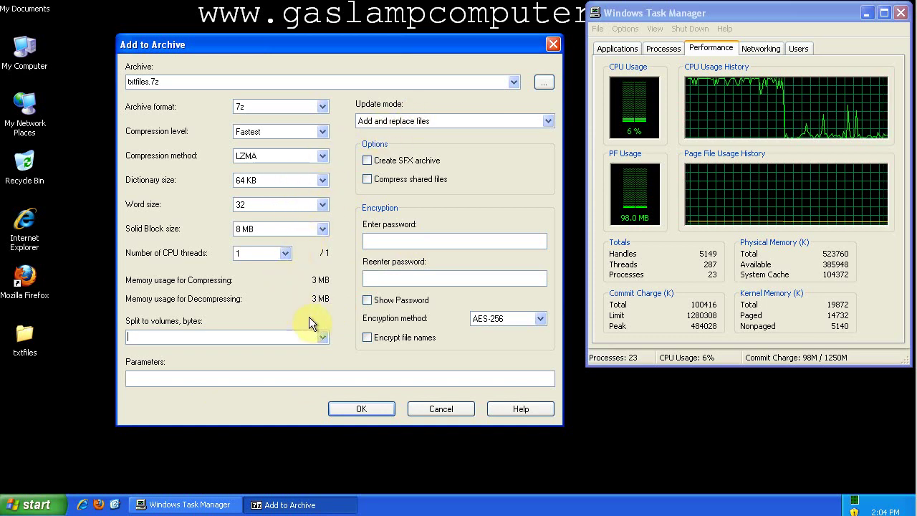
left_click(443, 409)
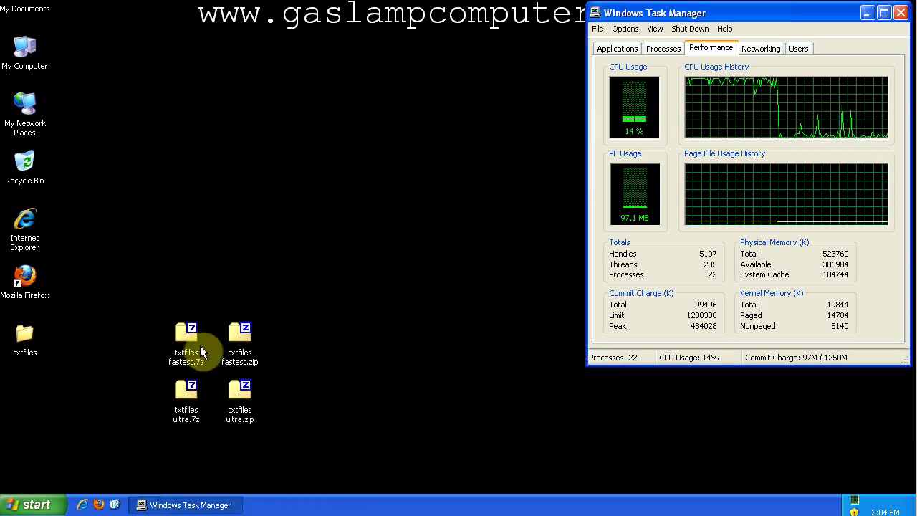
right_click(32, 332)
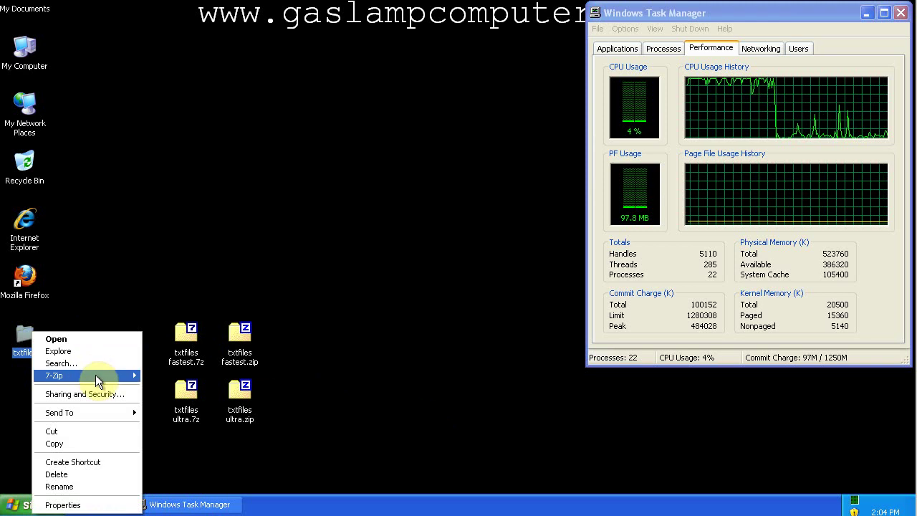
mouse_move(96, 376)
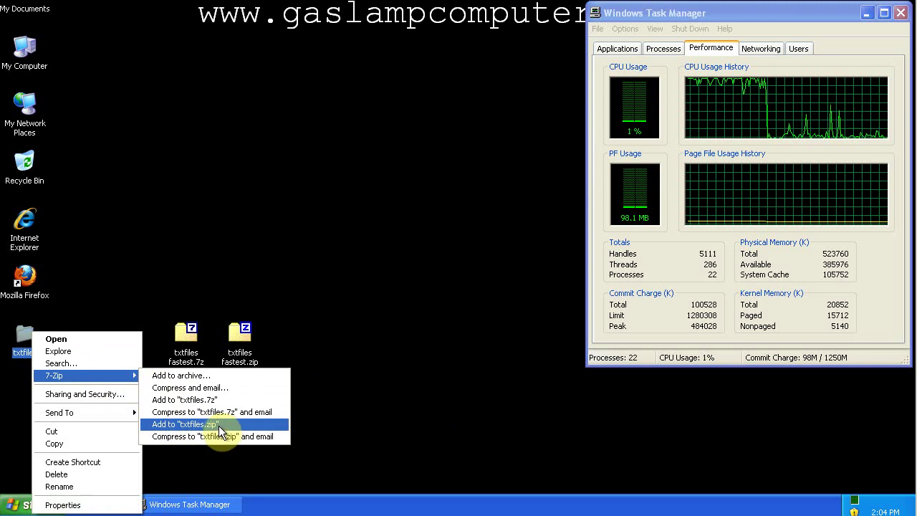
left_click(212, 374)
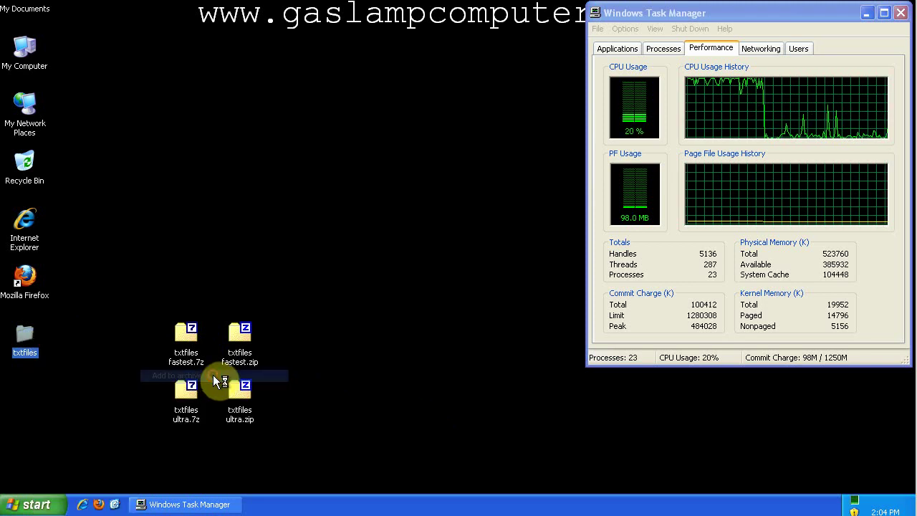
left_click(544, 415)
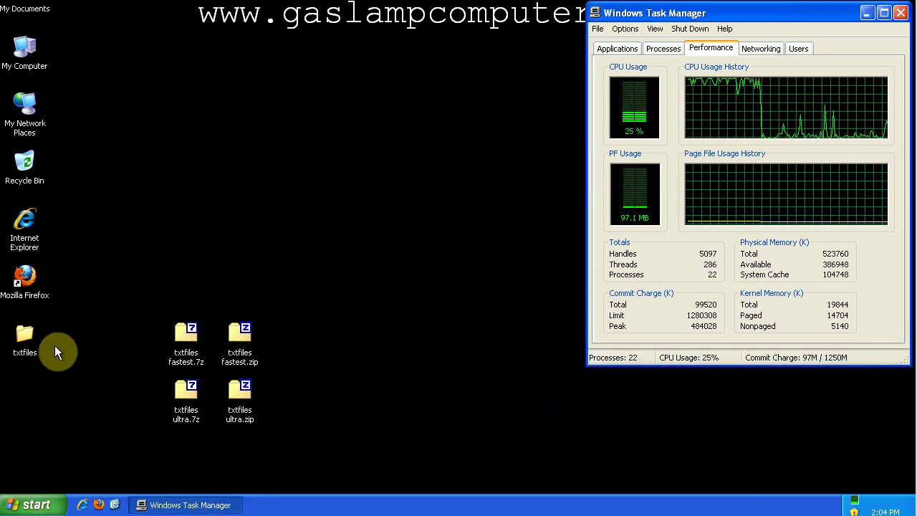
Compress the txtfiles folder directly into txtfiles.zip with 7-Zip, skipping the archive settings, and select the new archive on the desktop
right_click(26, 333)
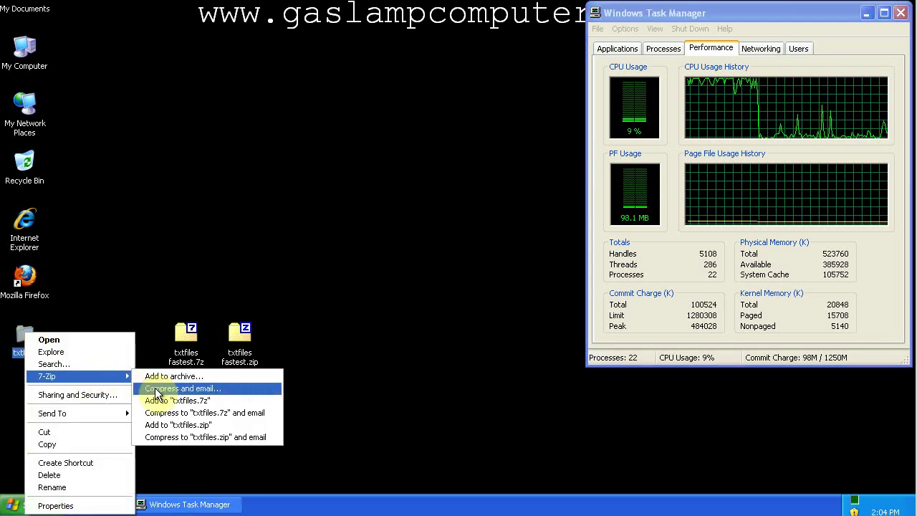
left_click(171, 426)
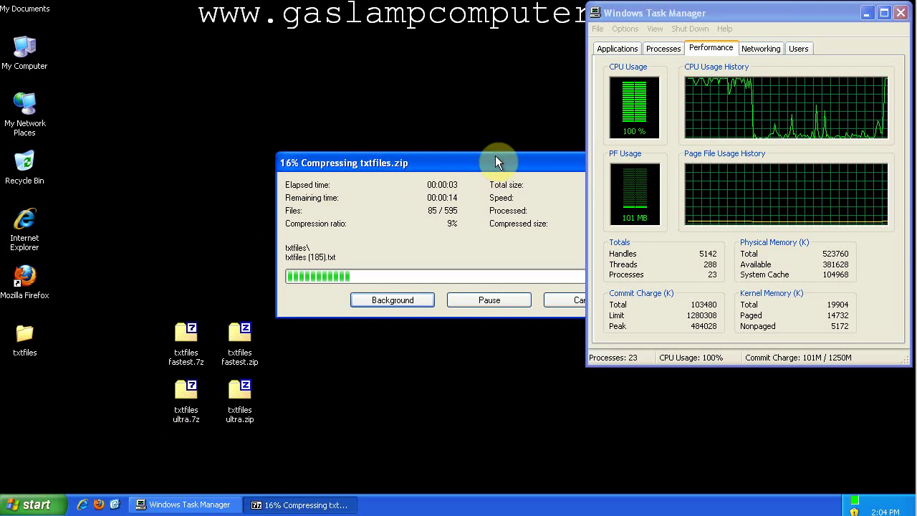
left_click_drag(491, 161, 391, 89)
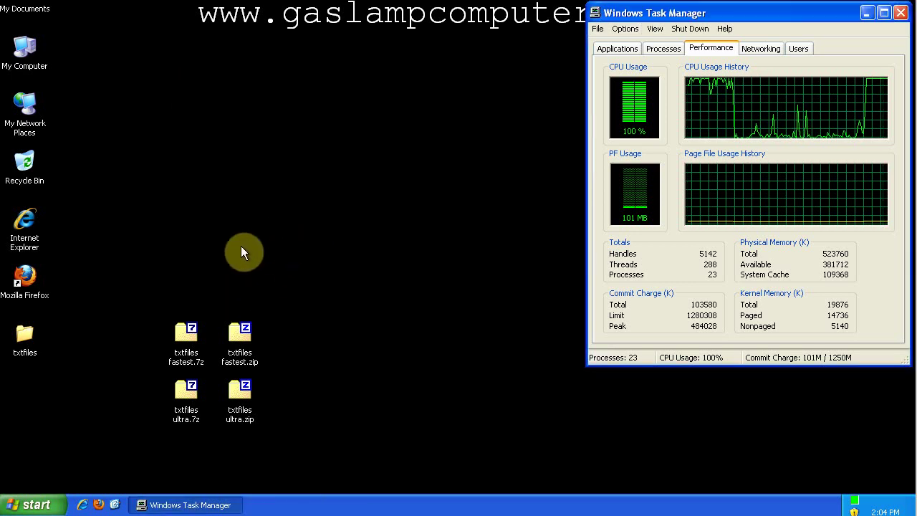
left_click(37, 398)
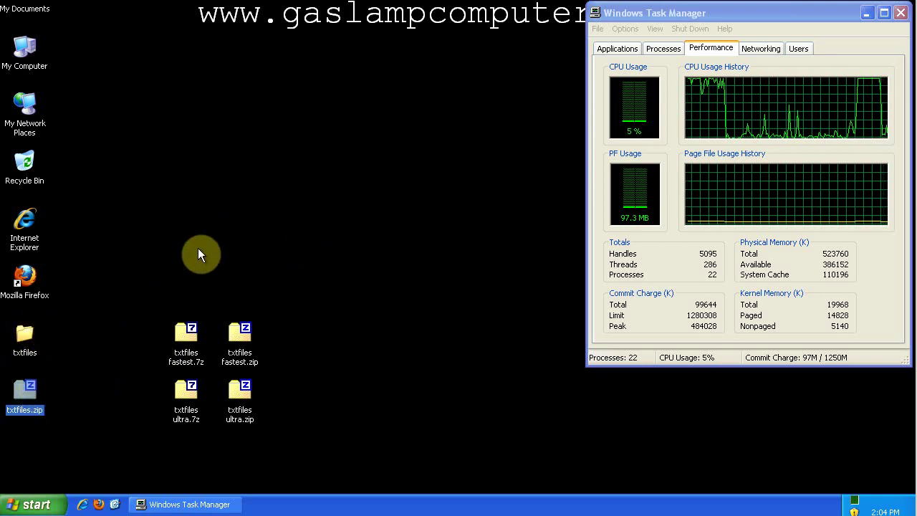
Review the 7-Zip commands offered for the txtfiles folder and close Windows Task Manager
right_click(24, 334)
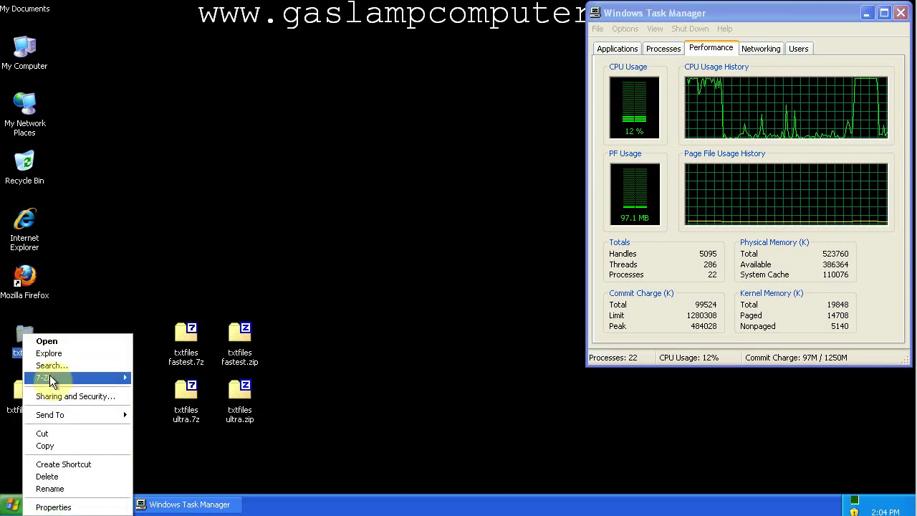
mouse_move(53, 377)
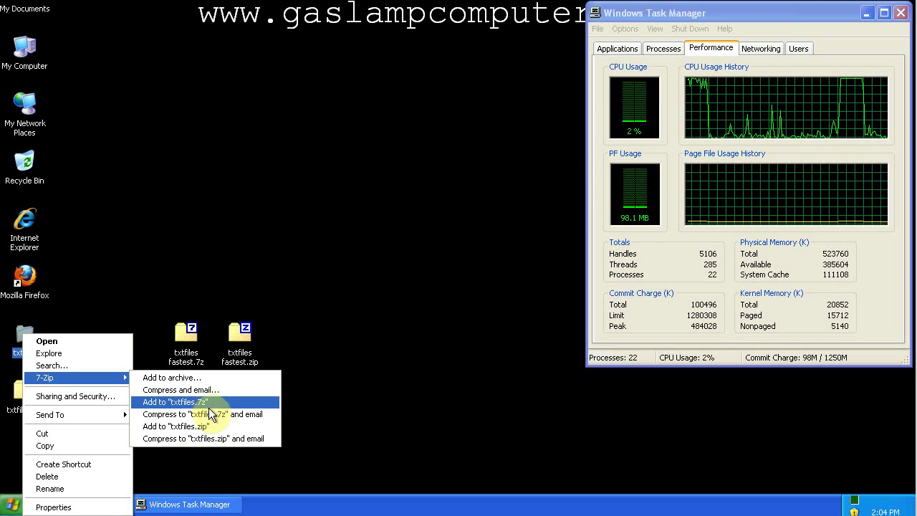
left_click(208, 426)
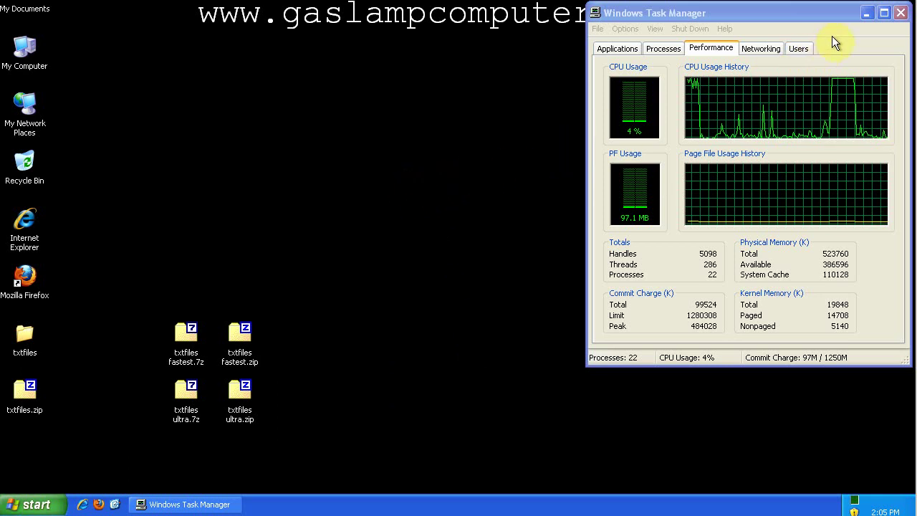
left_click(898, 15)
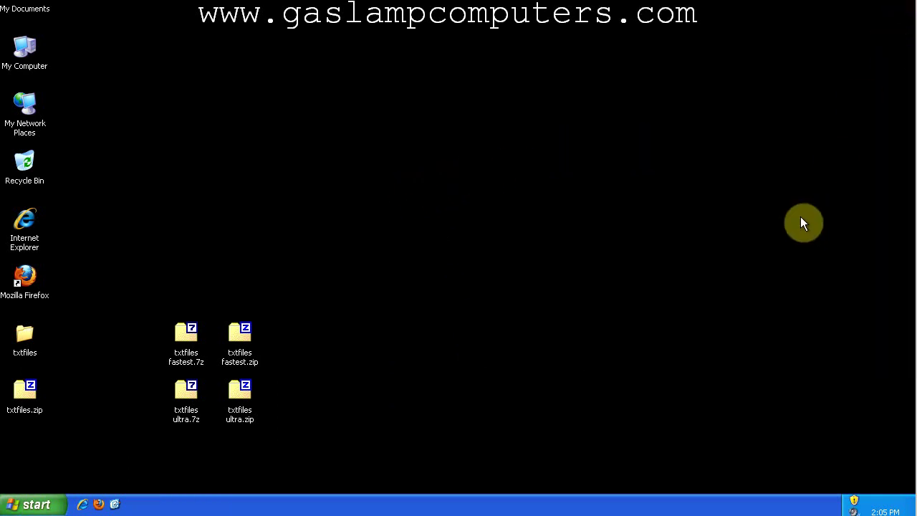